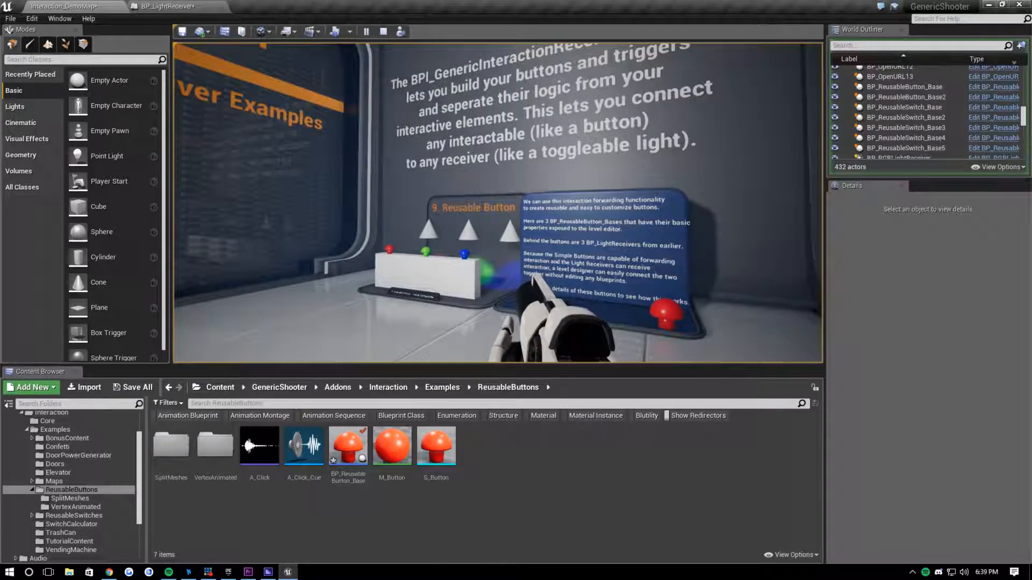
# Step: Walk up to the Reusable Button display in the running level and check the blue button's interaction prompt
pyautogui.press('w')
pyautogui.press('a')
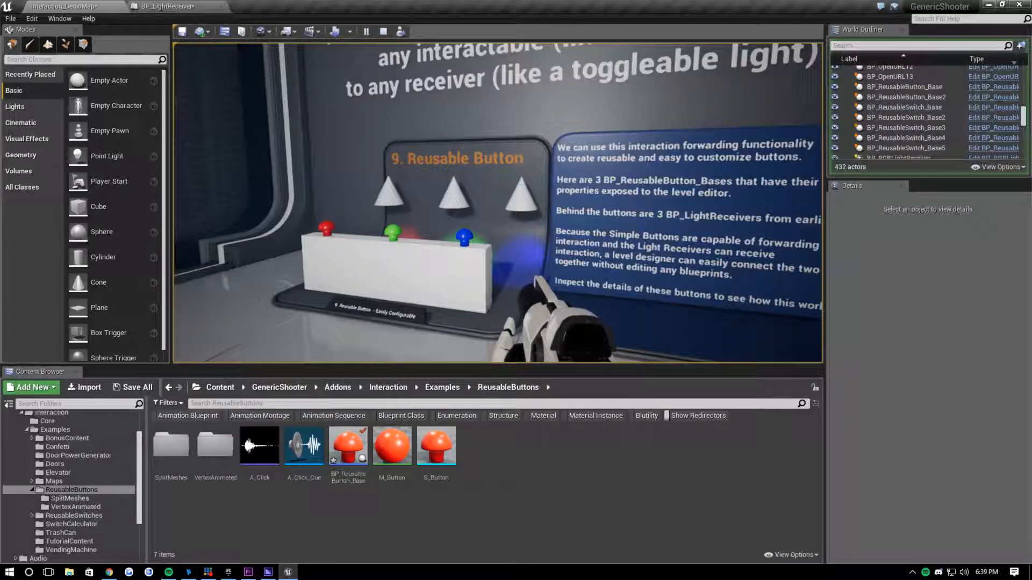
pyautogui.press('w')
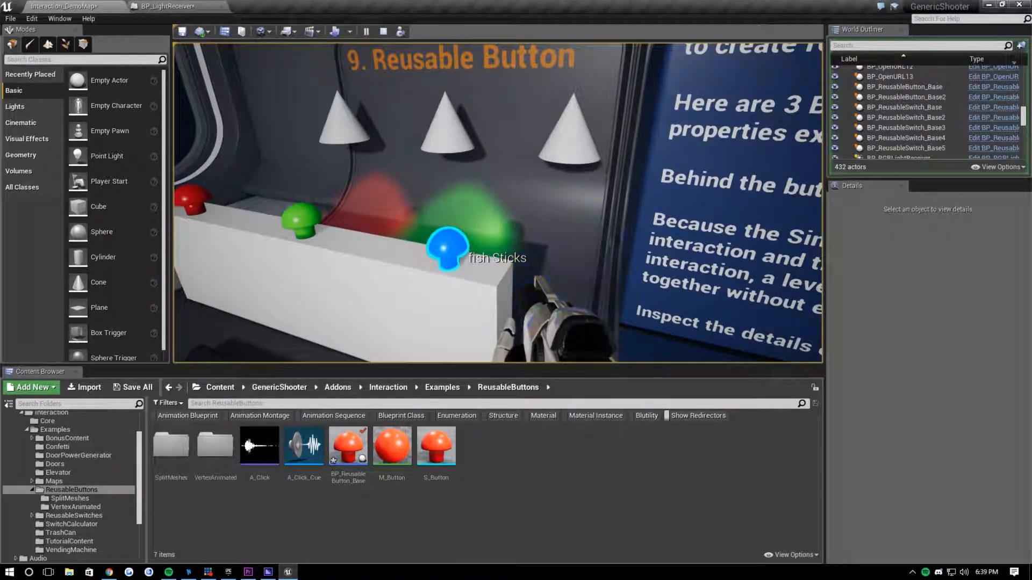
pyautogui.press('s')
pyautogui.press('w')
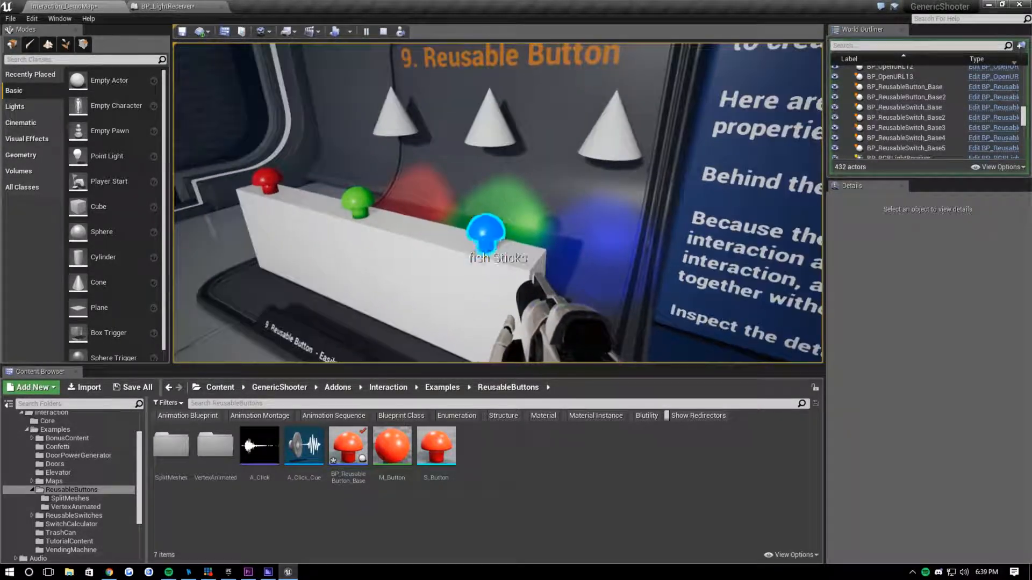
pyautogui.press('s')
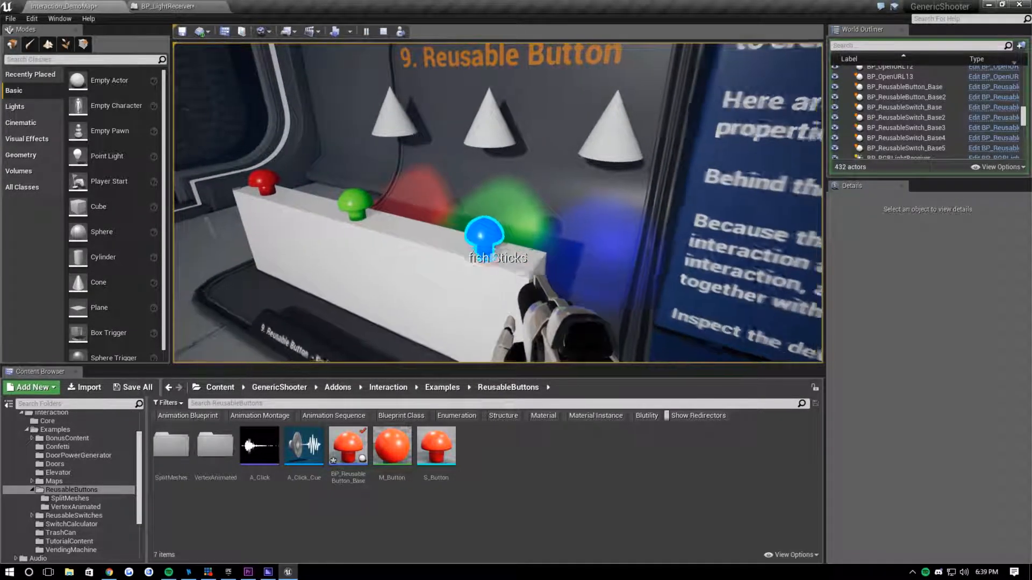
# Step: Eject from the player during play and set the blue button's interaction text to "Press Button To Burn Down The World"
pyautogui.hotkey('shift', 'F1')
pyautogui.click(401, 31)
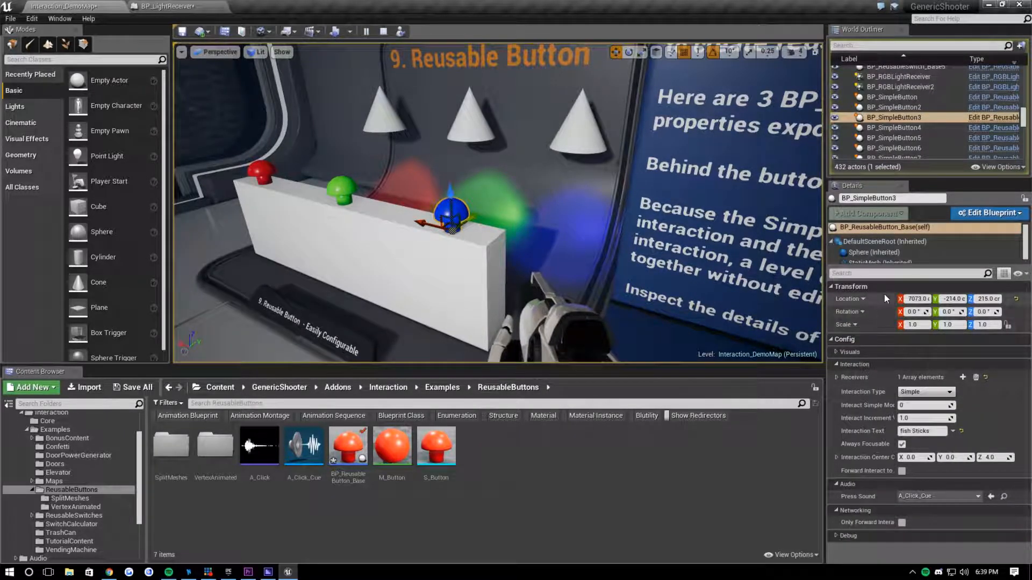
pyautogui.click(921, 431)
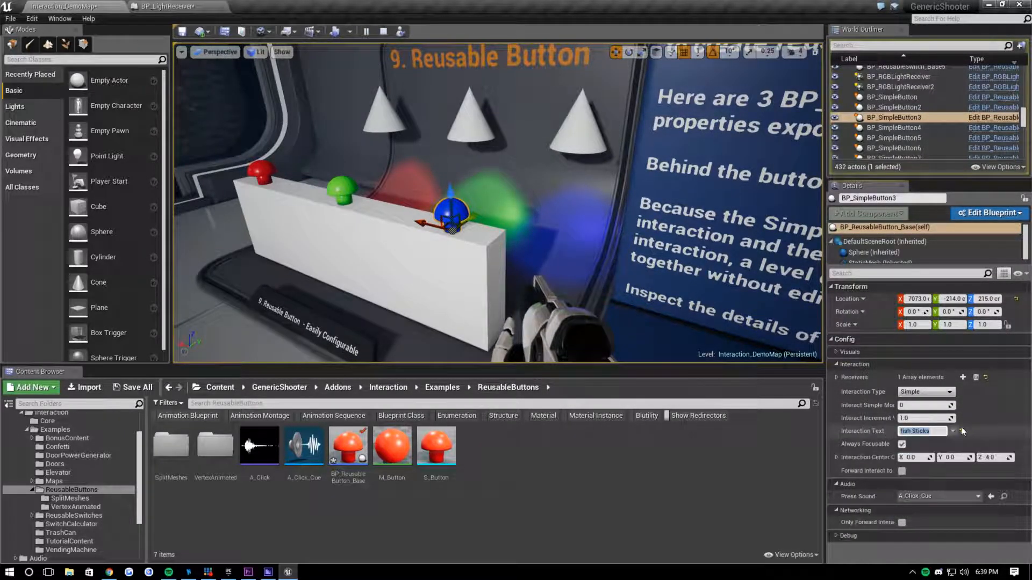
pyautogui.write('Press Button To Burn T')
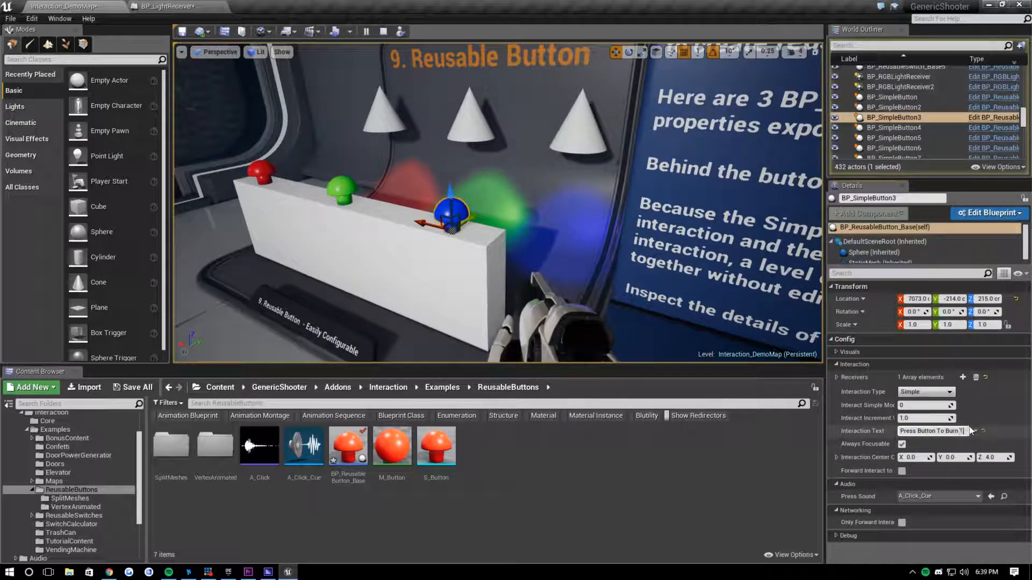
pyautogui.press('BackSpace')
pyautogui.write('Dow')
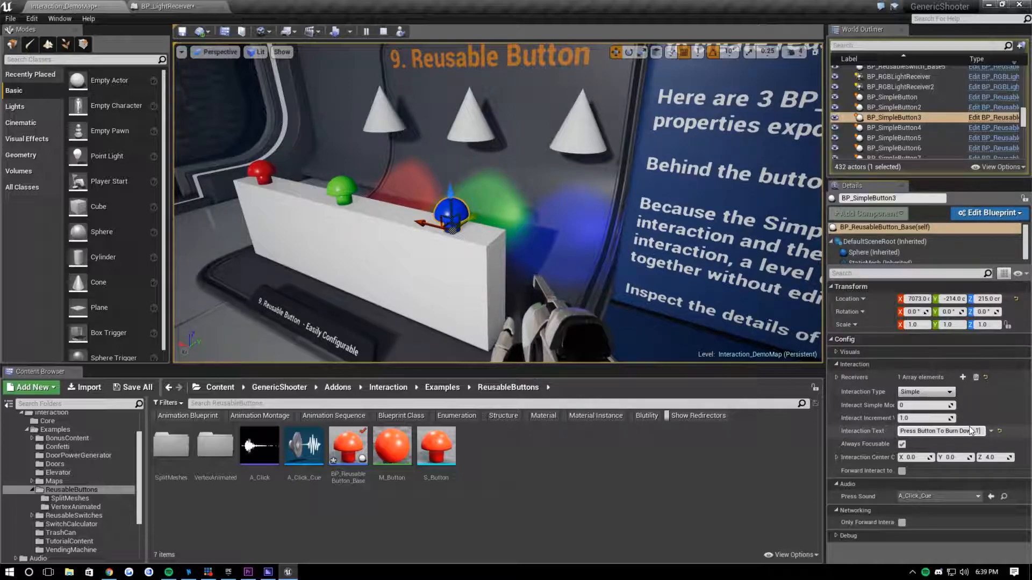
pyautogui.write('n The World')
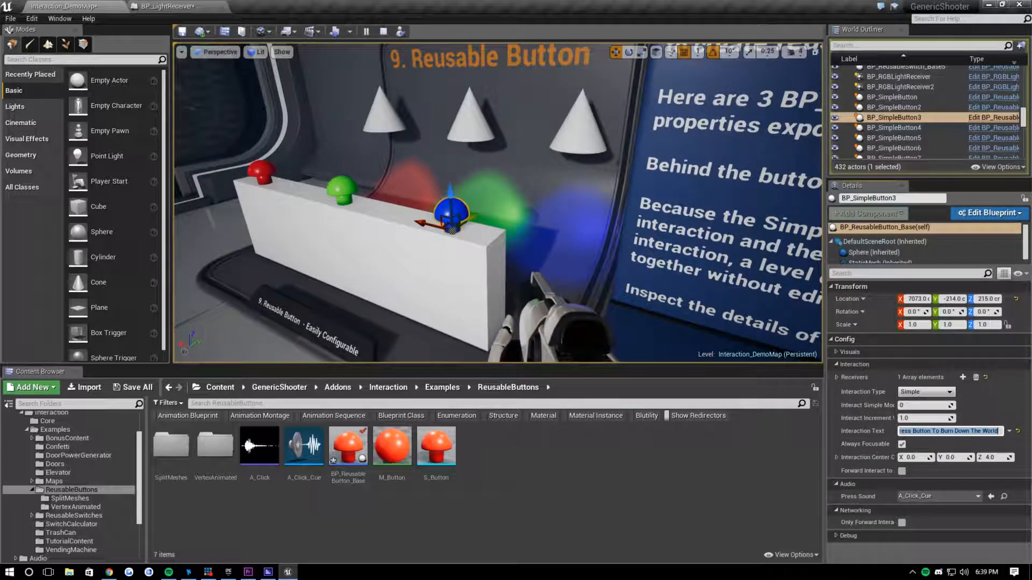
# Step: Retake control of the player to check the blue button's new prompt, and stop the play session
pyautogui.click(402, 31)
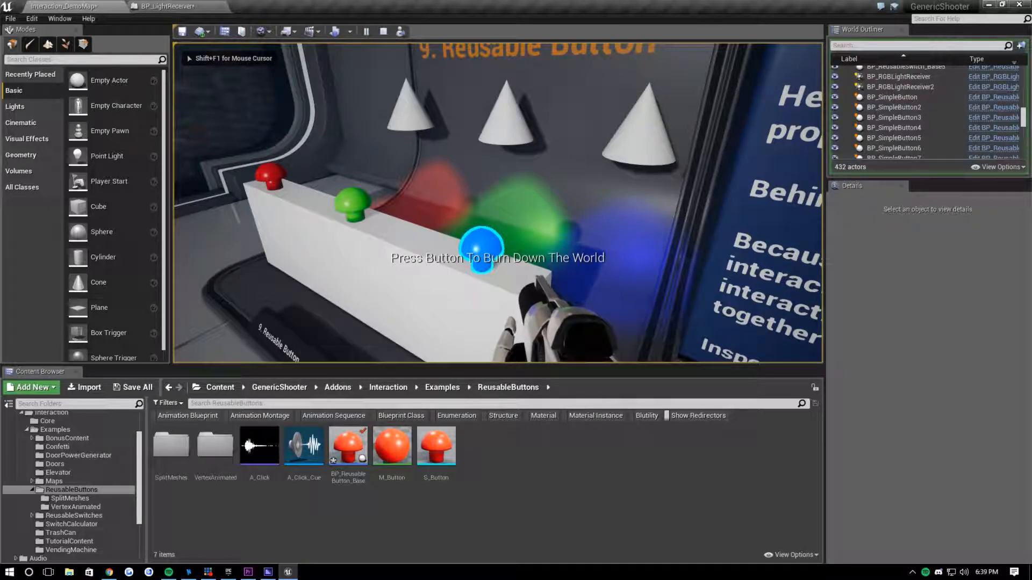
pyautogui.press('s')
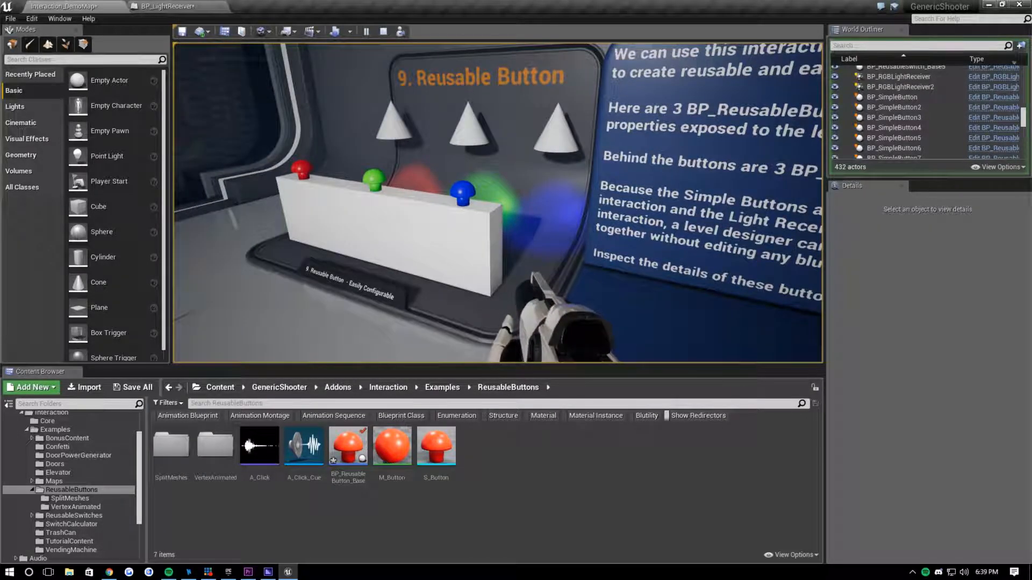
pyautogui.press('Escape')
# Step: Add a second element to the blue button's receivers and assign the red light, BP_LightReceiver3, to it
pyautogui.click(472, 224)
pyautogui.moveTo(473, 225); pyautogui.dragTo(183, 232, button='right')
pyautogui.press('s')
pyautogui.press('w')
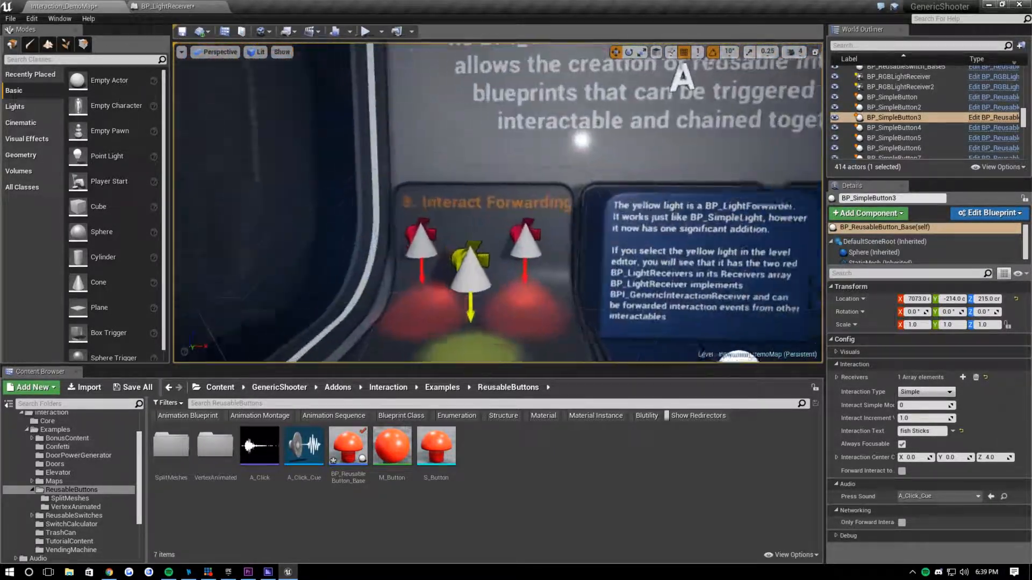
pyautogui.press('f')
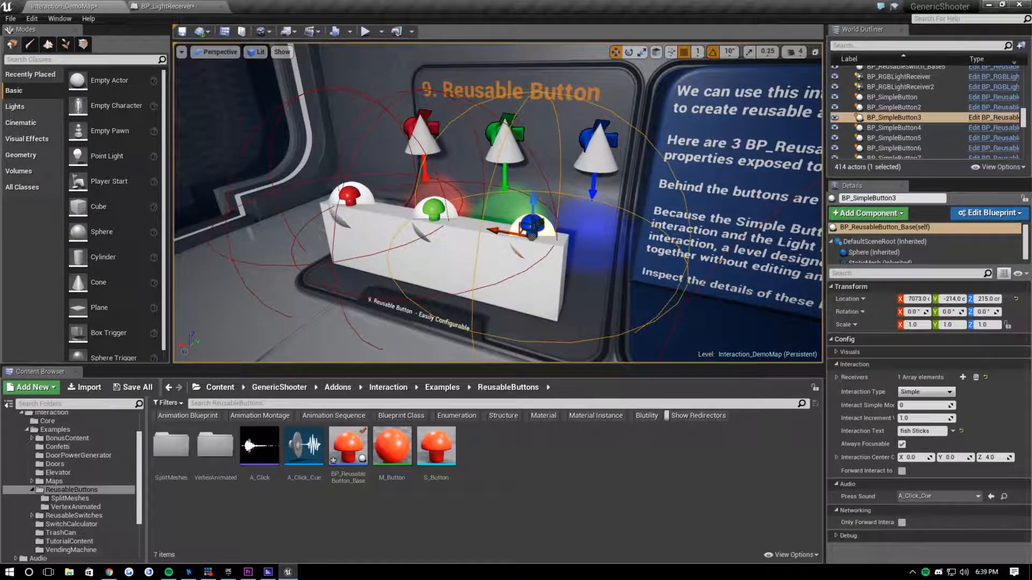
pyautogui.click(836, 379)
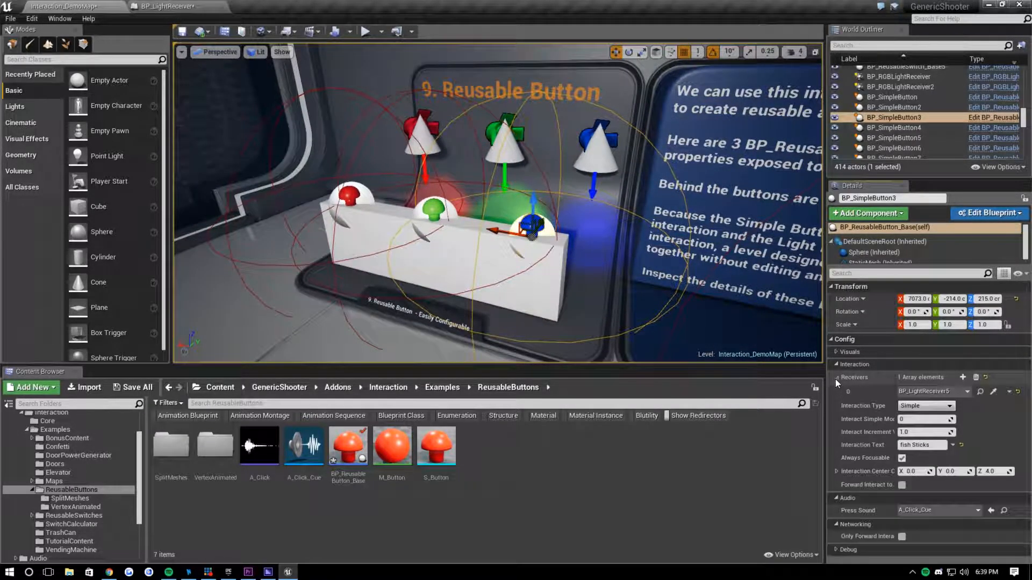
pyautogui.press('d')
pyautogui.moveTo(662, 172); pyautogui.dragTo(628, 162, button='right')
pyautogui.press('w')
pyautogui.press('s')
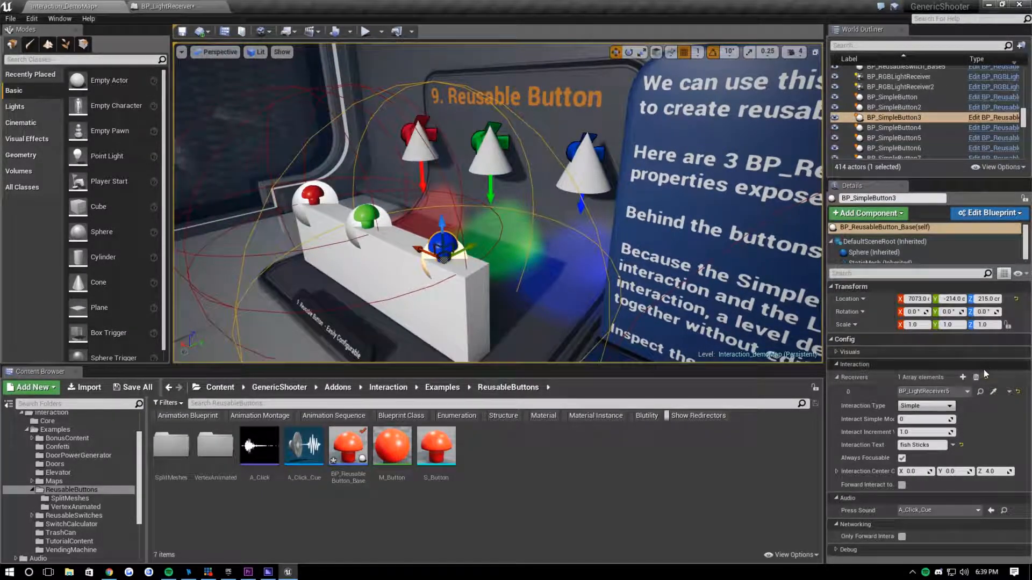
pyautogui.click(963, 376)
pyautogui.click(993, 405)
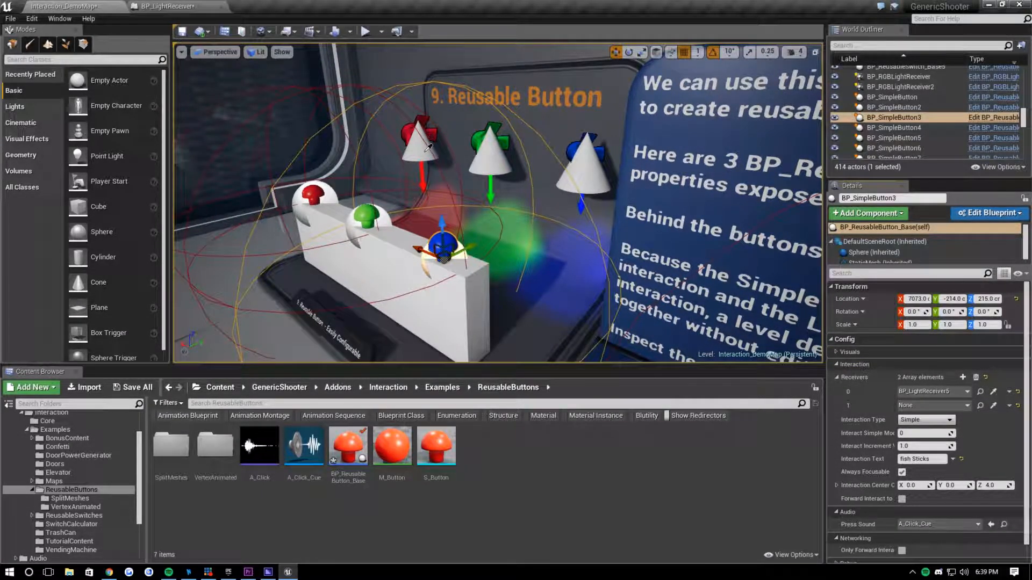
# Step: Play the level, trigger the blue button repeatedly to test both connected lights, and stop the session
pyautogui.moveTo(682, 243); pyautogui.dragTo(592, 243, button='right')
pyautogui.press('a')
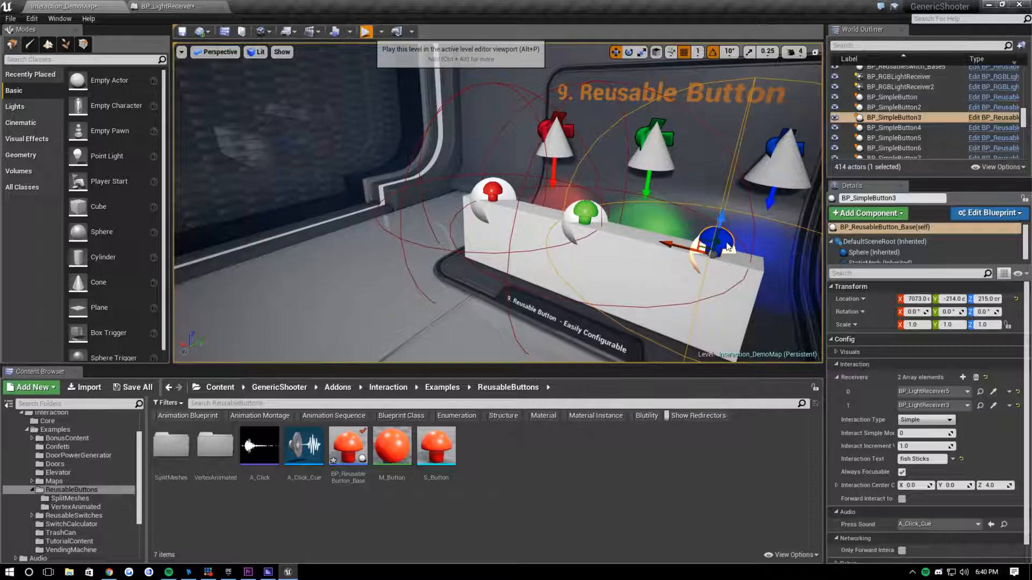
pyautogui.click(604, 320)
pyautogui.press('d')
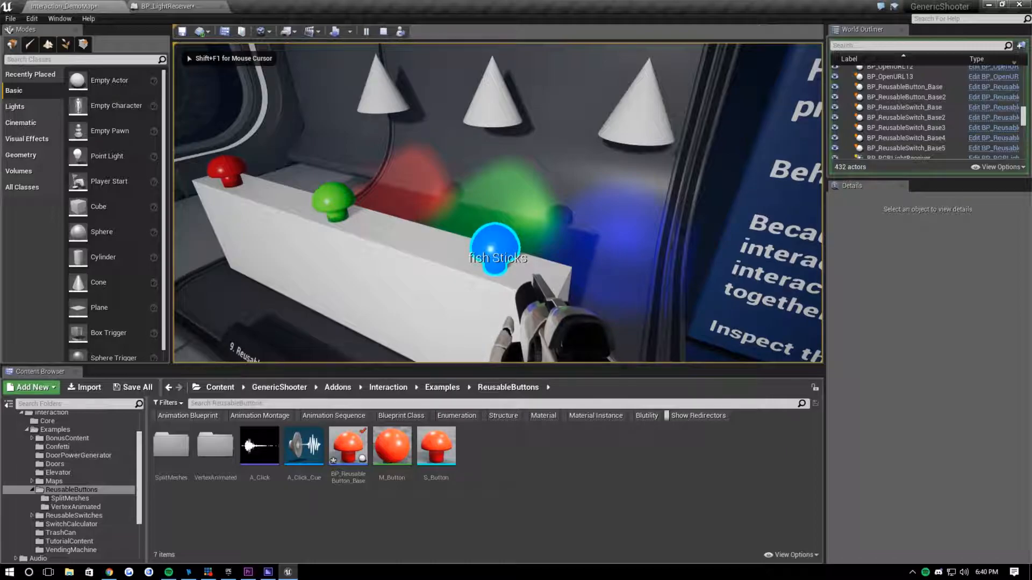
pyautogui.press('e')
pyautogui.press('e')
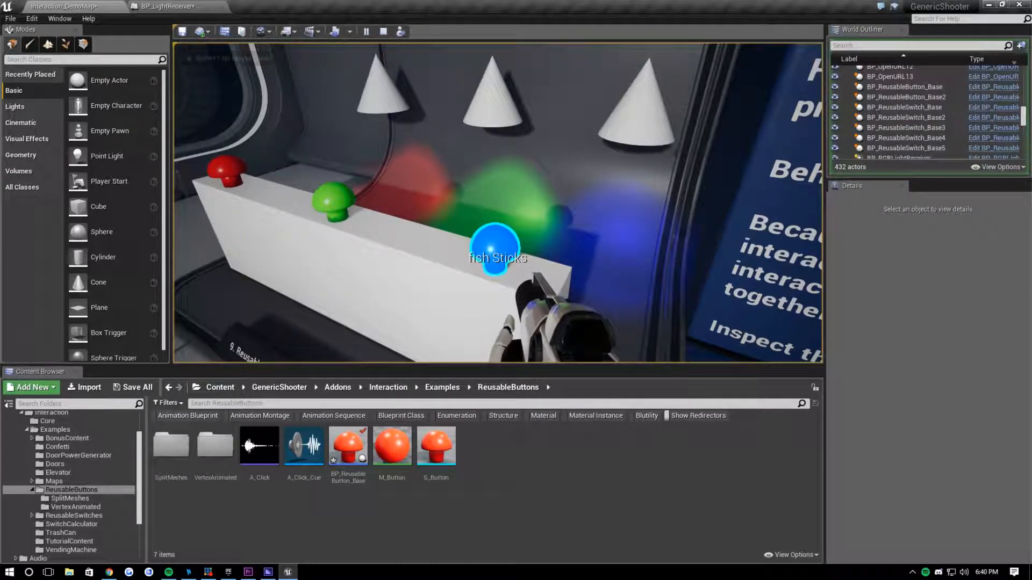
pyautogui.press('e')
pyautogui.press('e')
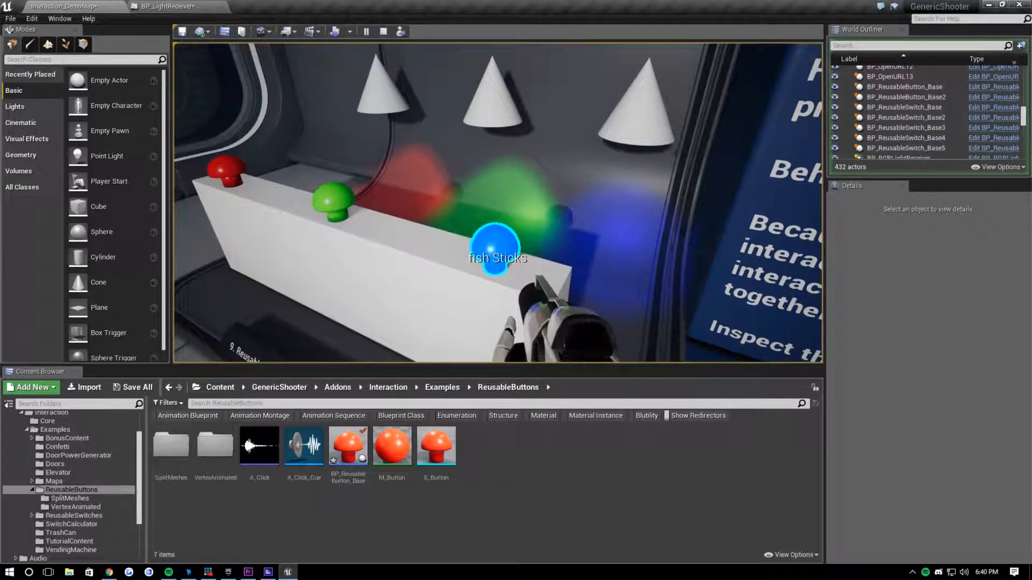
pyautogui.press('s')
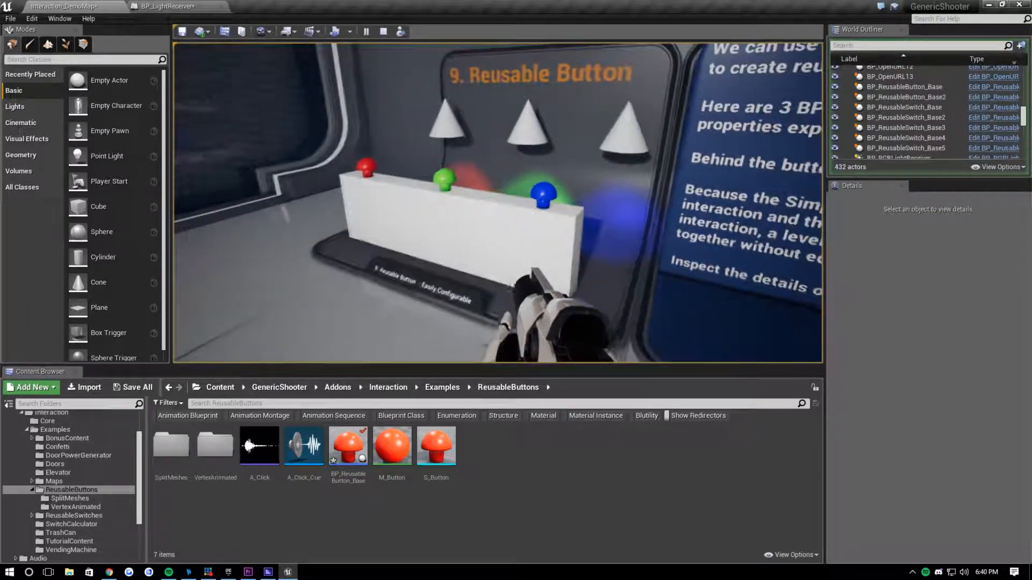
pyautogui.press('w')
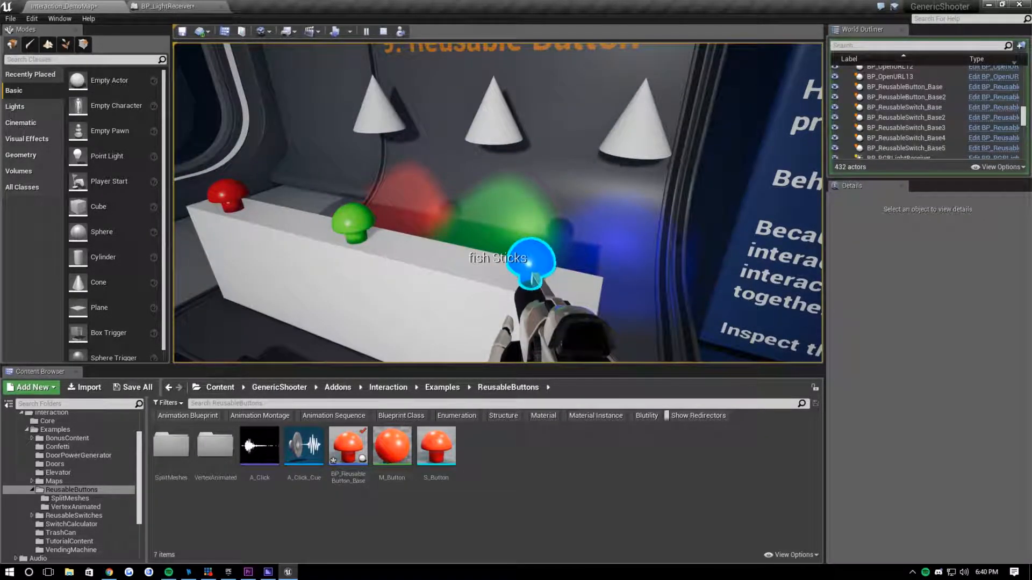
pyautogui.press('s')
pyautogui.press('Escape')
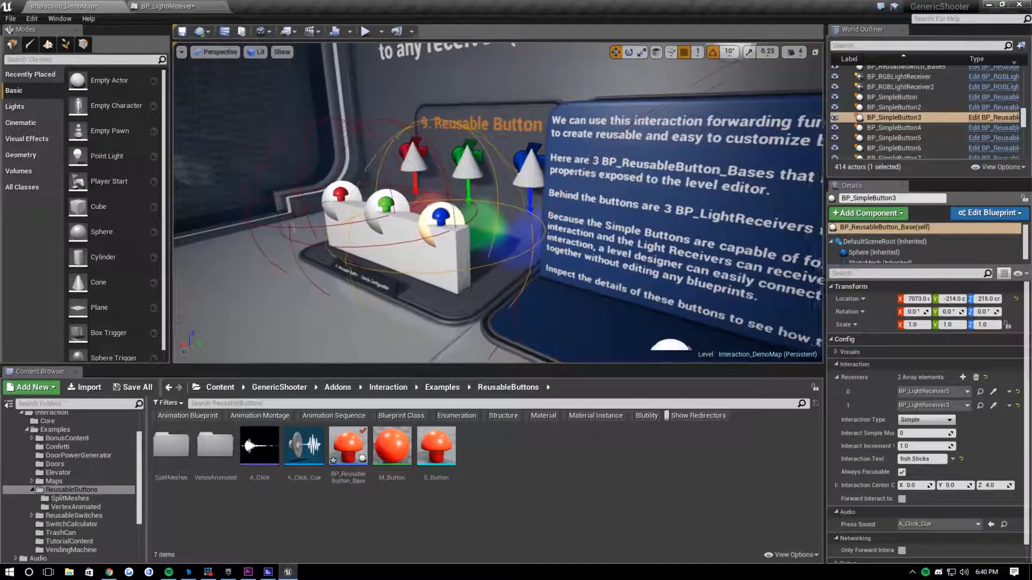
# Step: Review the blue button's exposed interaction, audio, visual and debug settings
pyautogui.press('w')
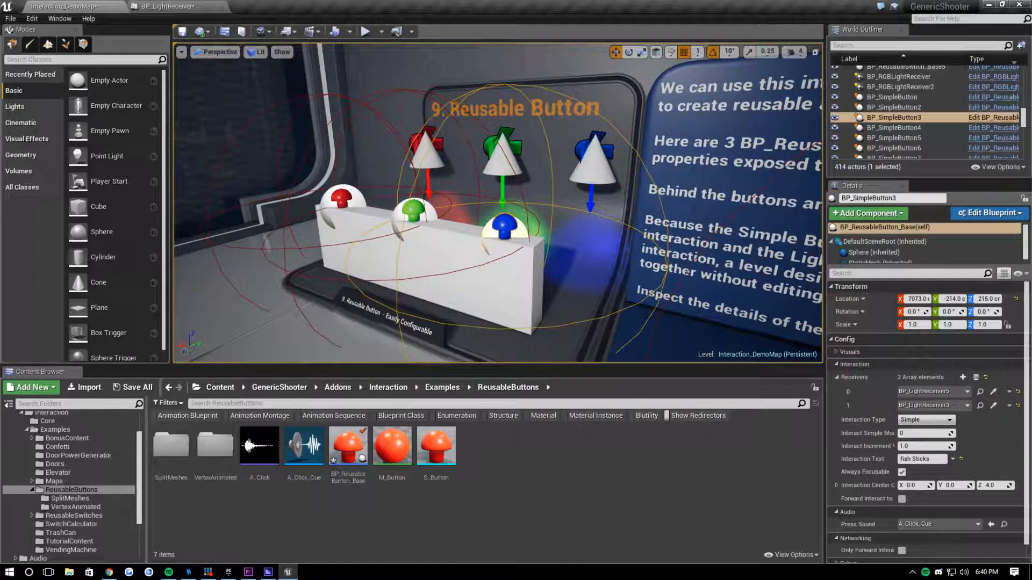
pyautogui.click(837, 377)
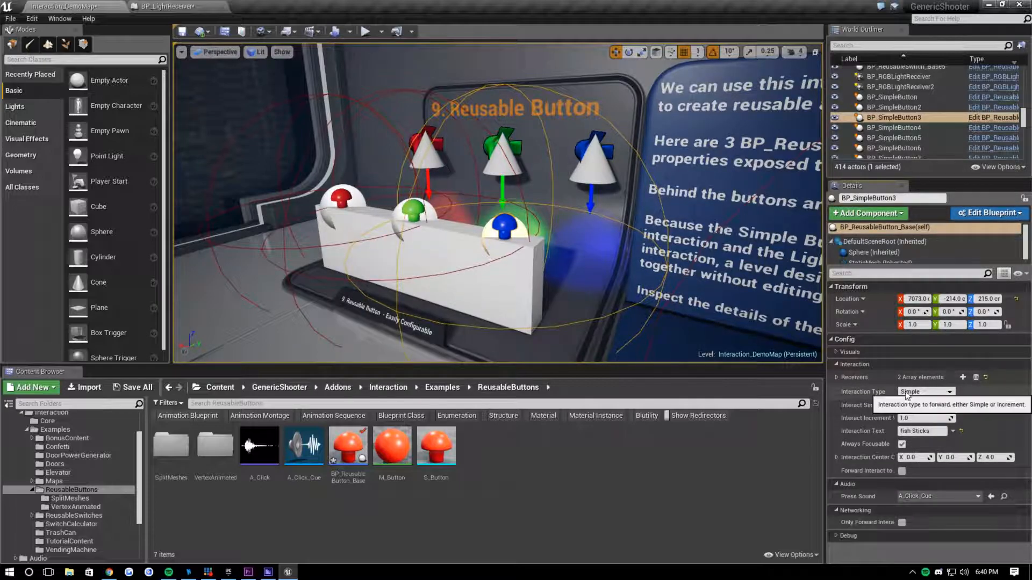
pyautogui.moveTo(591, 242); pyautogui.dragTo(271, 249, button='right')
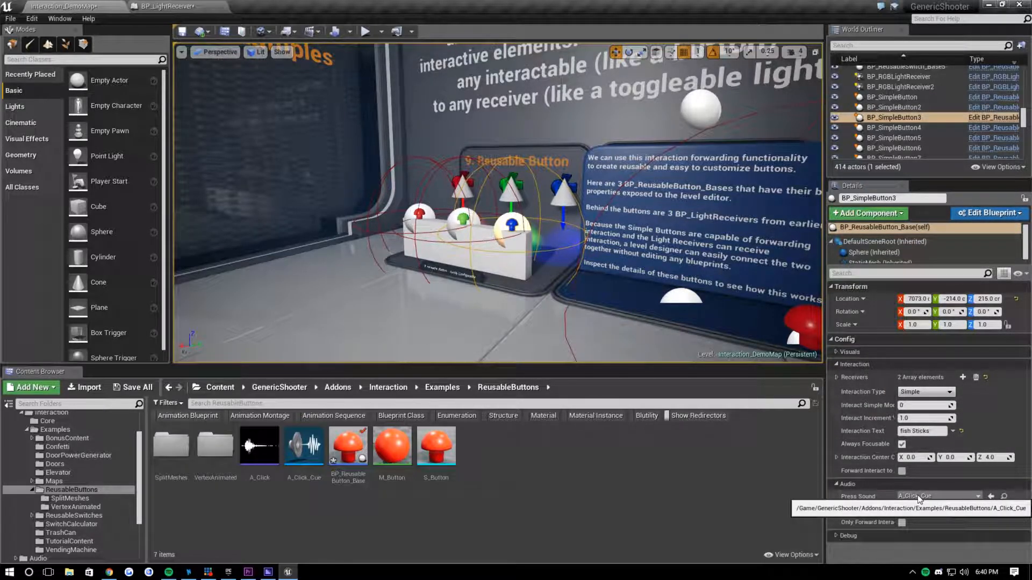
pyautogui.click(857, 364)
pyautogui.click(854, 352)
pyautogui.moveTo(634, 269); pyautogui.dragTo(634, 290, button='right')
pyautogui.click(903, 364)
pyautogui.moveTo(748, 367); pyautogui.dragTo(790, 368)
pyautogui.click(874, 535)
pyautogui.moveTo(634, 268); pyautogui.dragTo(613, 280, button='right')
# Step: Open the BP_ReusableButton_Base blueprint, examine its event graph and function graphs, and close it to return to the demo map
pyautogui.doubleClick(349, 446)
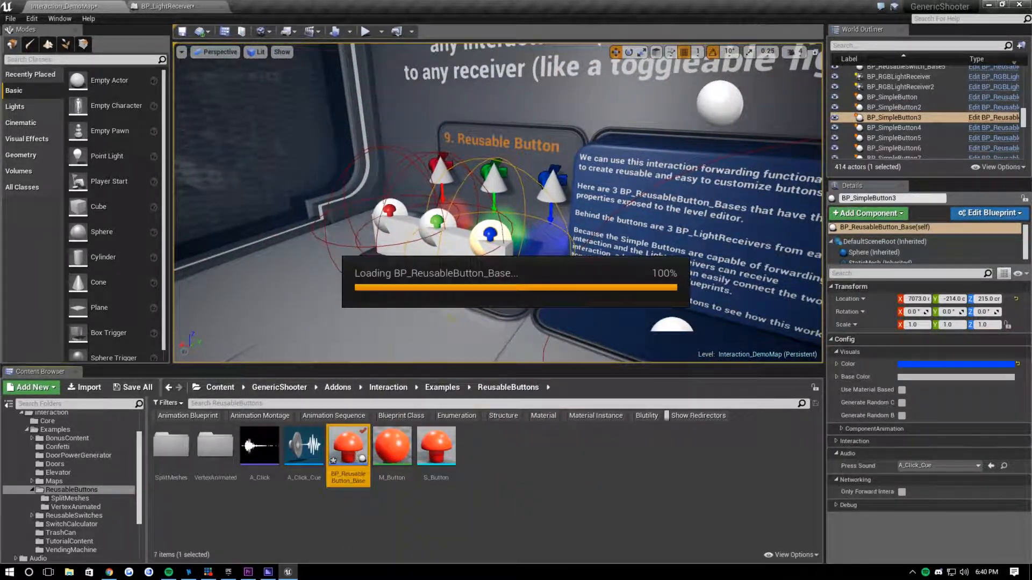
pyautogui.click(308, 51)
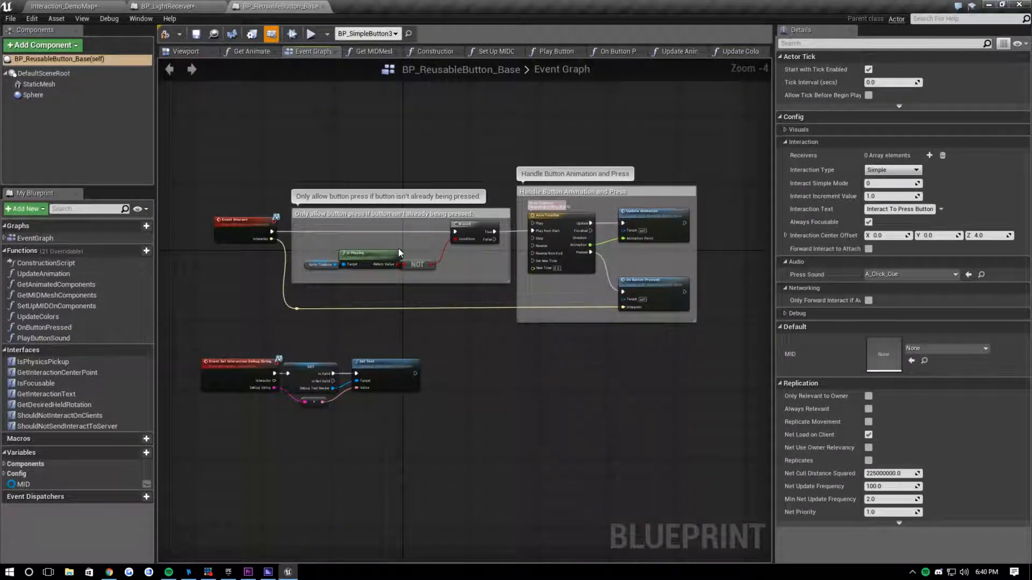
pyautogui.click(378, 50)
pyautogui.click(433, 51)
pyautogui.click(324, 7)
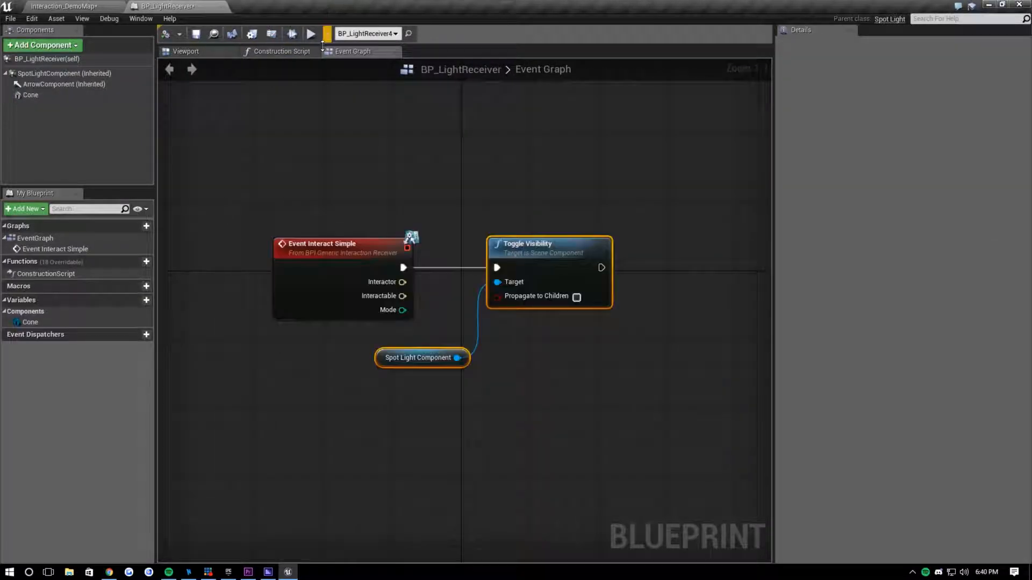
pyautogui.click(97, 6)
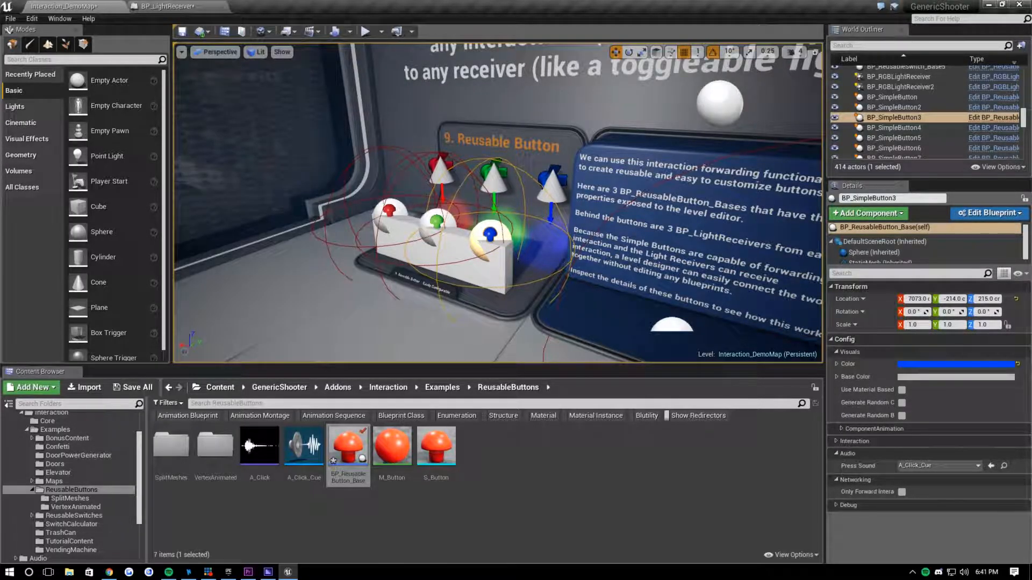
# Step: Play the level again and trigger the coloured buttons to test how they toggle the lights
pyautogui.moveTo(498, 203)
pyautogui.mouseDown(button='right')
pyautogui.moveTo(471, 165)
pyautogui.moveTo(496, 207)
pyautogui.mouseUp(button='right')
pyautogui.press('w')
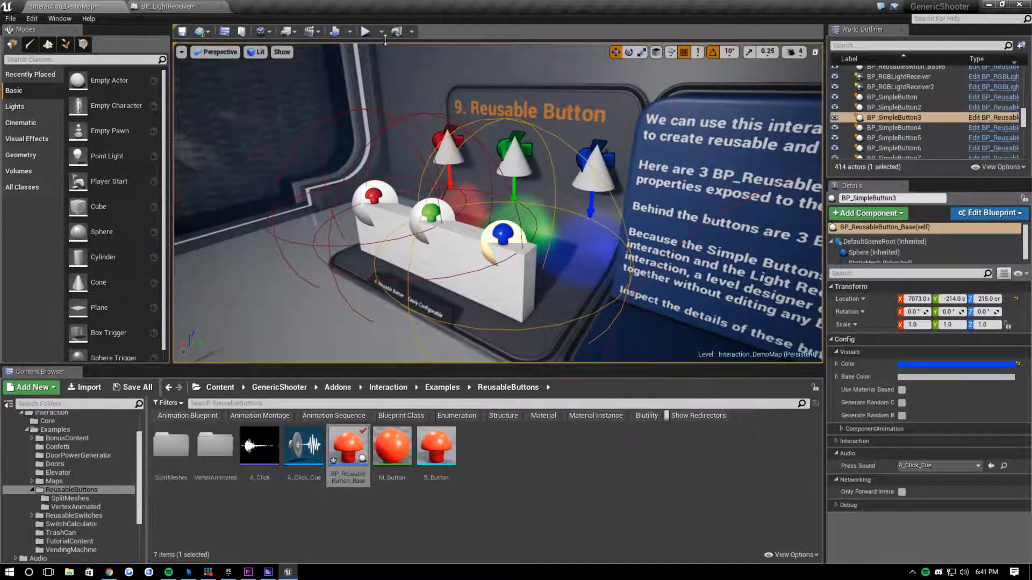
pyautogui.click(366, 33)
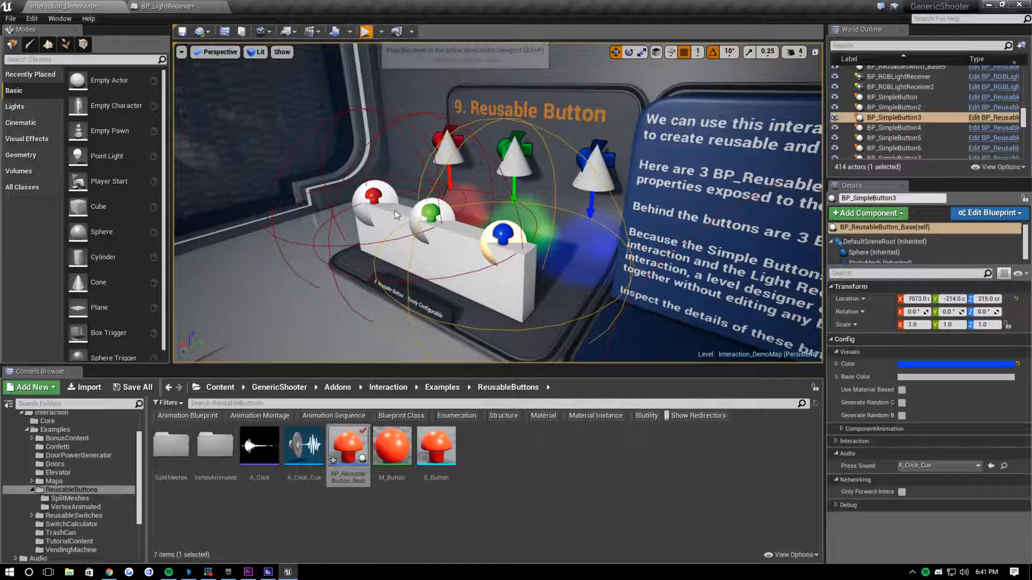
pyautogui.hotkey('alt', 'p')
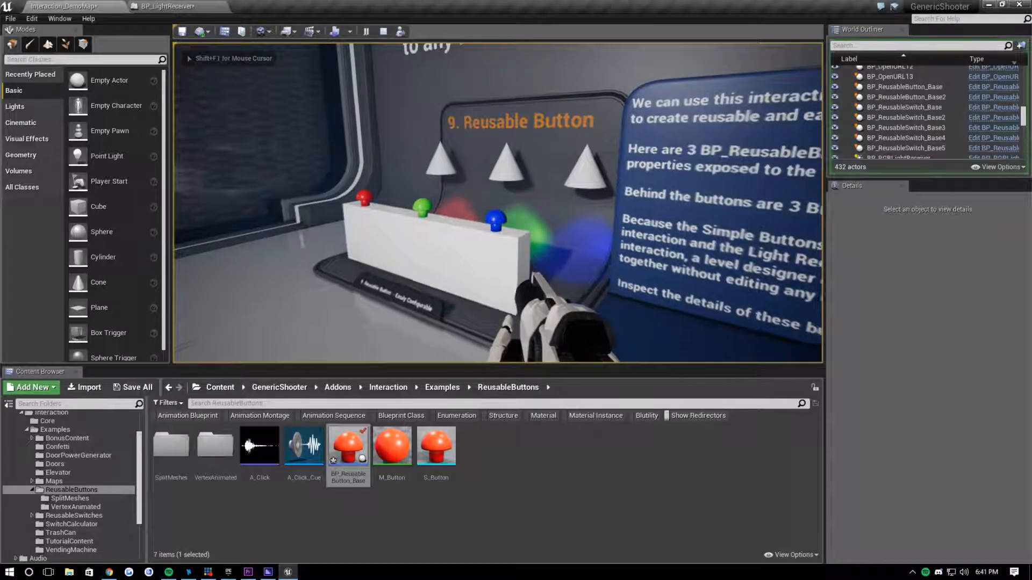
pyautogui.press('w')
pyautogui.press('e')
pyautogui.press('w')
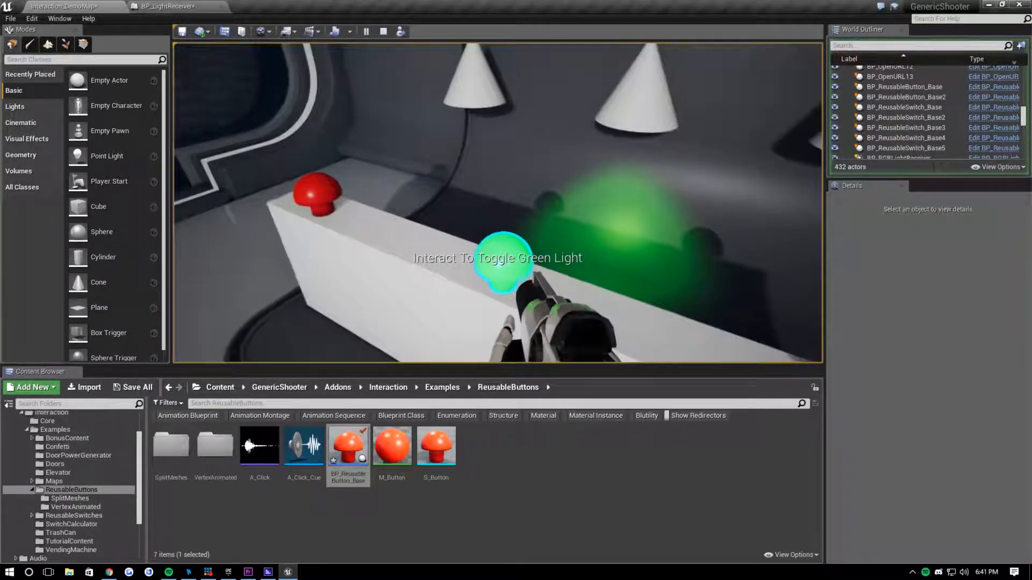
pyautogui.press('e')
pyautogui.press('e')
pyautogui.press('s')
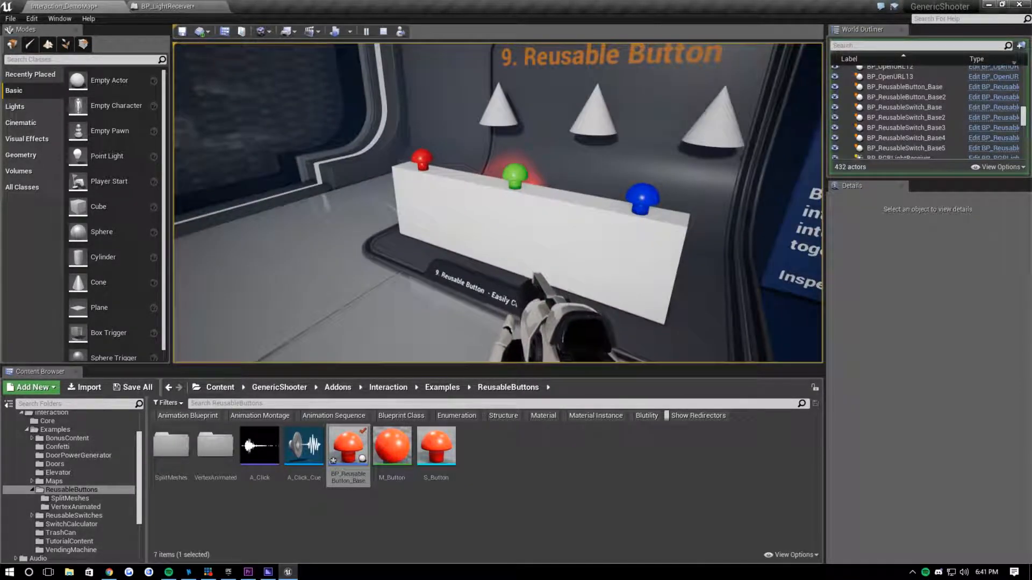
# Step: Back away from the coloured buttons and stop the play session
pyautogui.press('s')
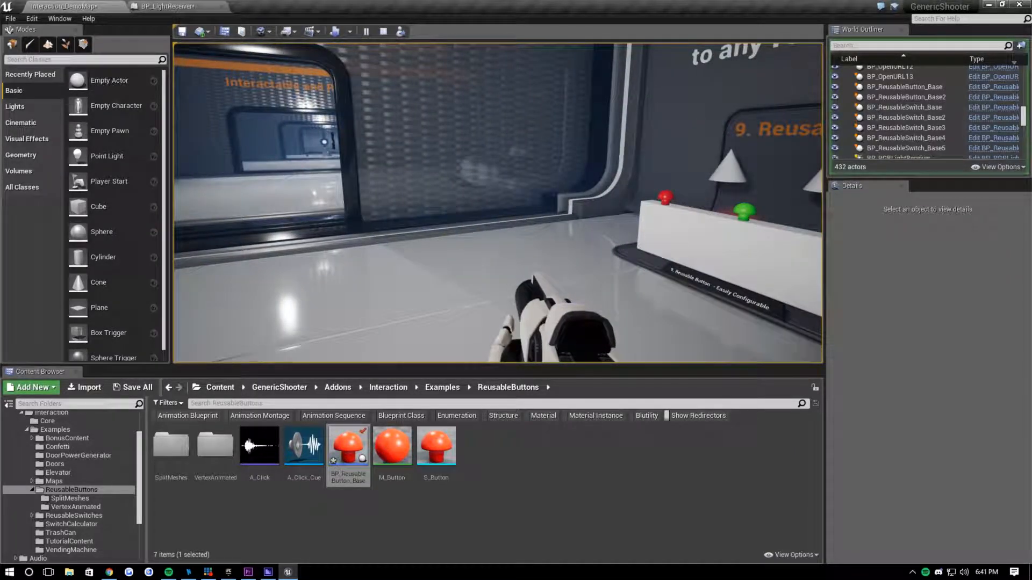
pyautogui.press('F8')
pyautogui.press('Escape')
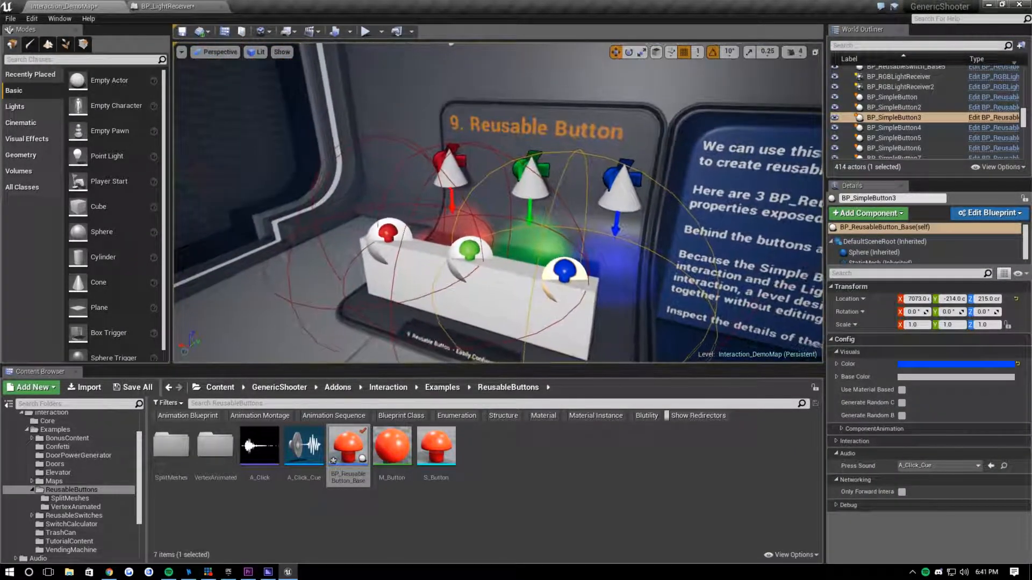
# Step: Place a BP_Button_VA_Emergency from the VertexAnimated folder on the white counter between the green and blue buttons
pyautogui.doubleClick(215, 445)
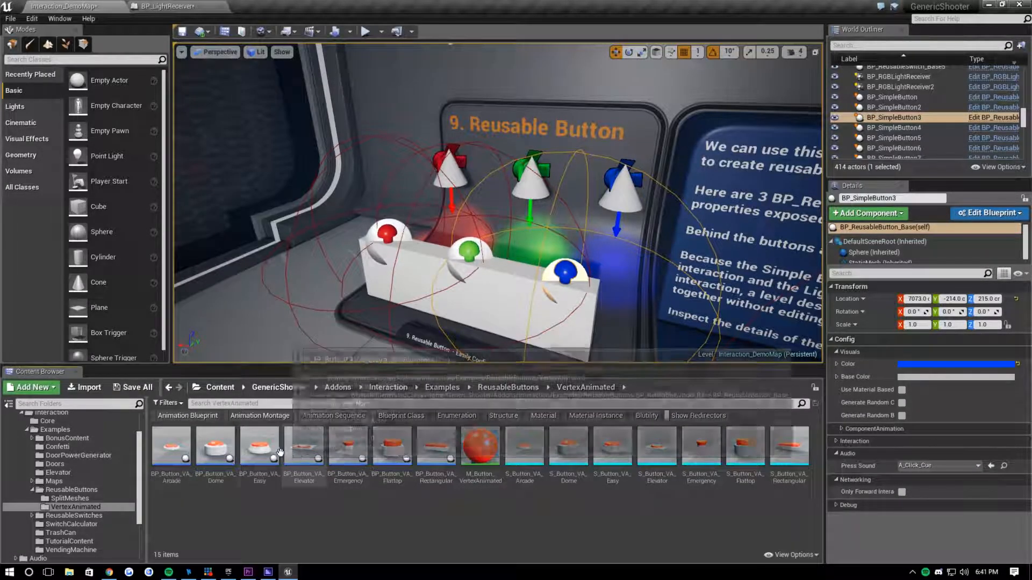
pyautogui.click(76, 489)
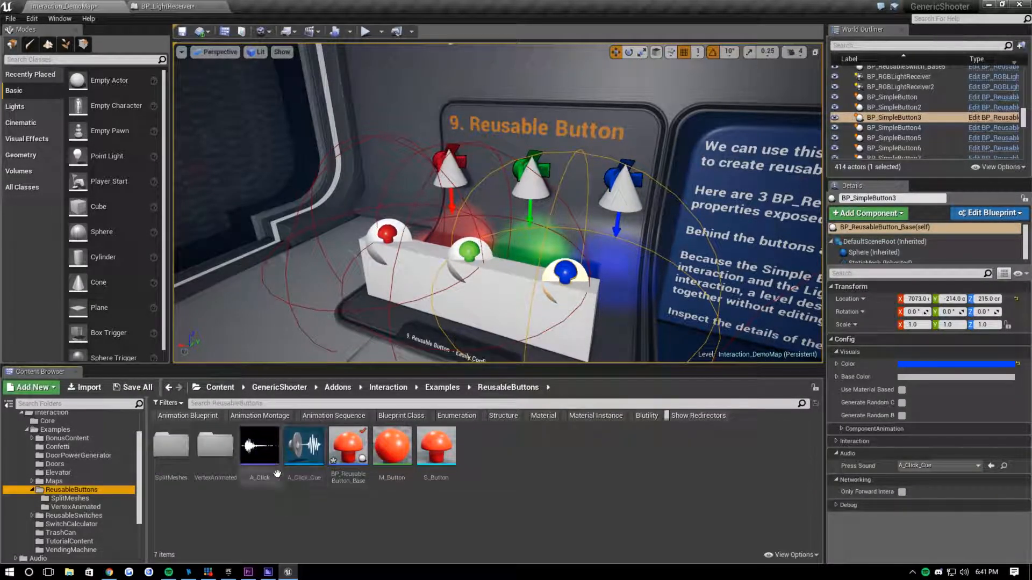
pyautogui.click(74, 507)
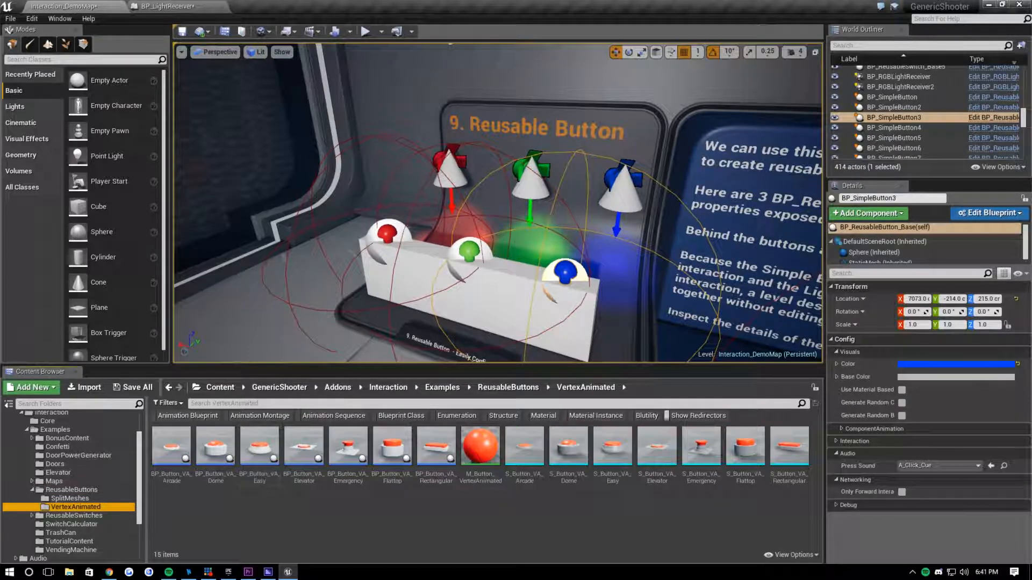
pyautogui.moveTo(497, 203); pyautogui.dragTo(539, 236, button='right')
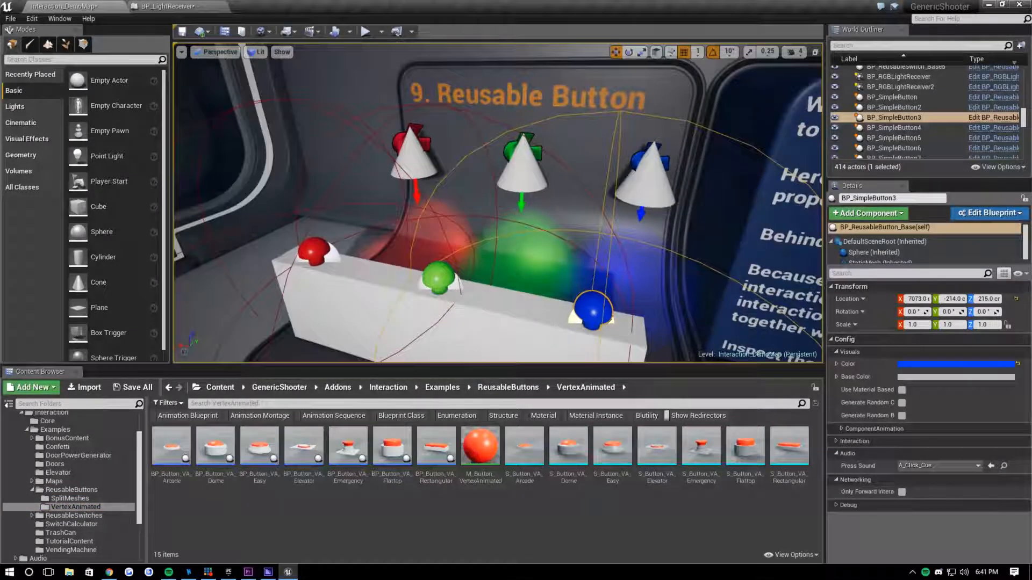
pyautogui.moveTo(358, 459); pyautogui.dragTo(510, 302)
pyautogui.moveTo(510, 302); pyautogui.dragTo(529, 322, button='right')
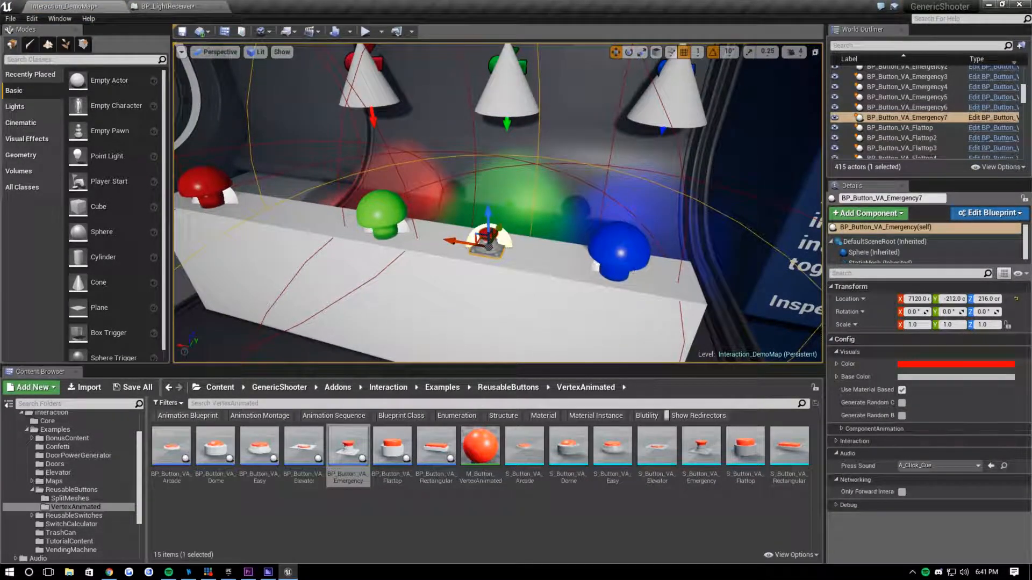
# Step: Add BP_LightReceiver4 as a receiver in the emergency button's interaction settings
pyautogui.click(850, 441)
pyautogui.click(850, 352)
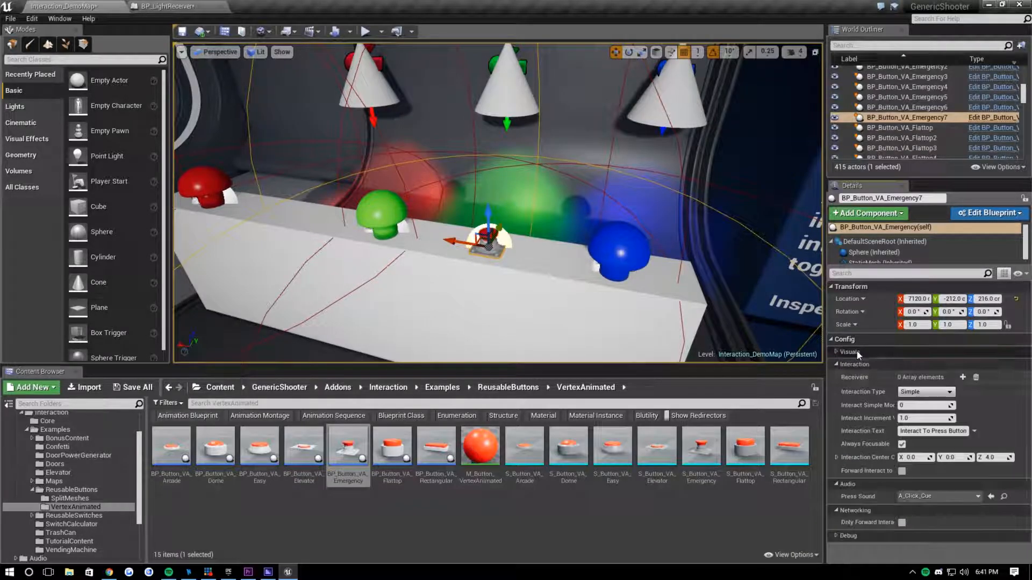
pyautogui.click(994, 392)
pyautogui.moveTo(498, 202); pyautogui.dragTo(511, 185, button='right')
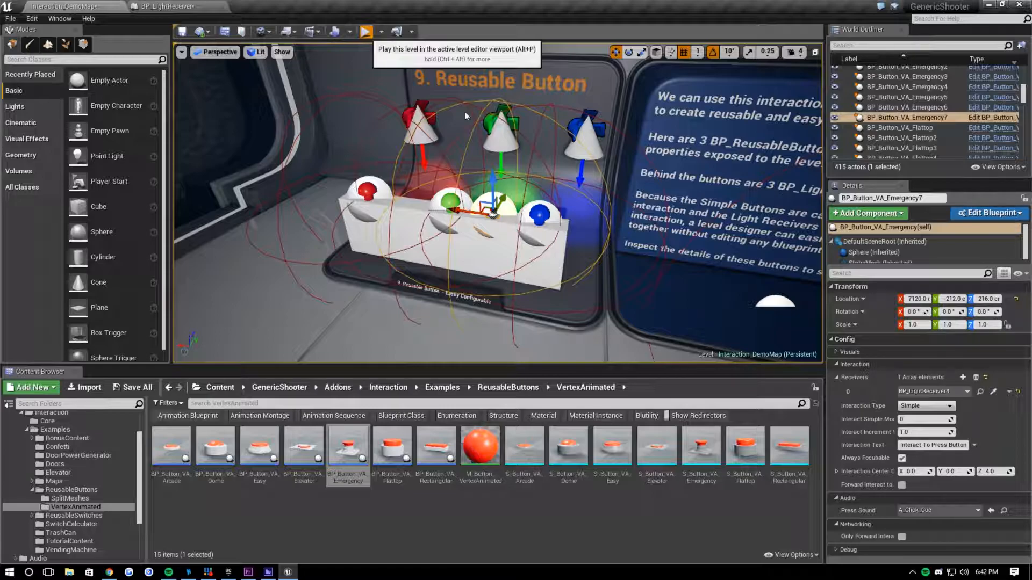
# Step: Play the level, try the new emergency button with its linked light receiver, and stop the session
pyautogui.hotkey('alt', 'p')
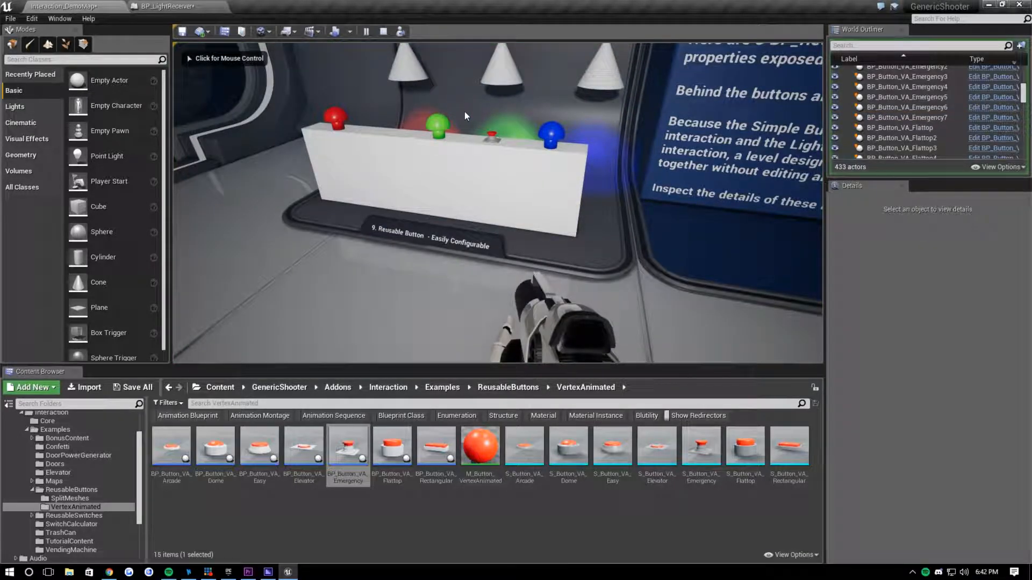
pyautogui.click(464, 111)
pyautogui.press('w')
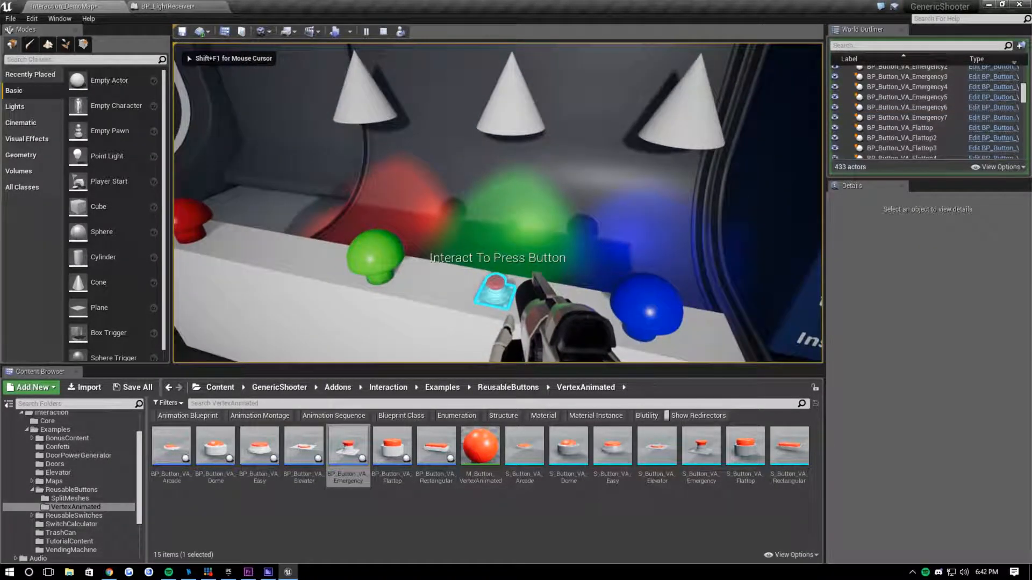
pyautogui.press('s')
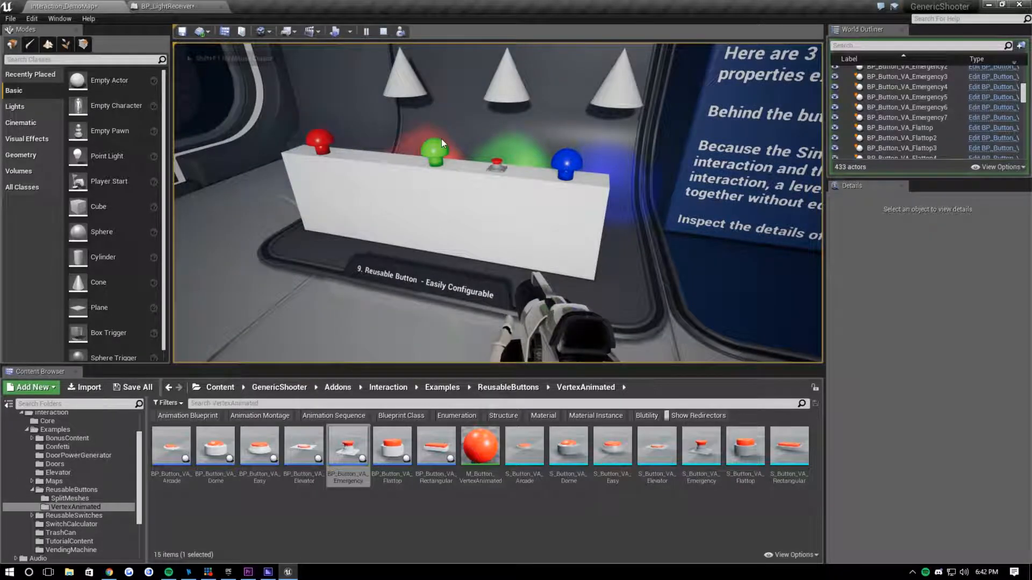
pyautogui.press('Escape')
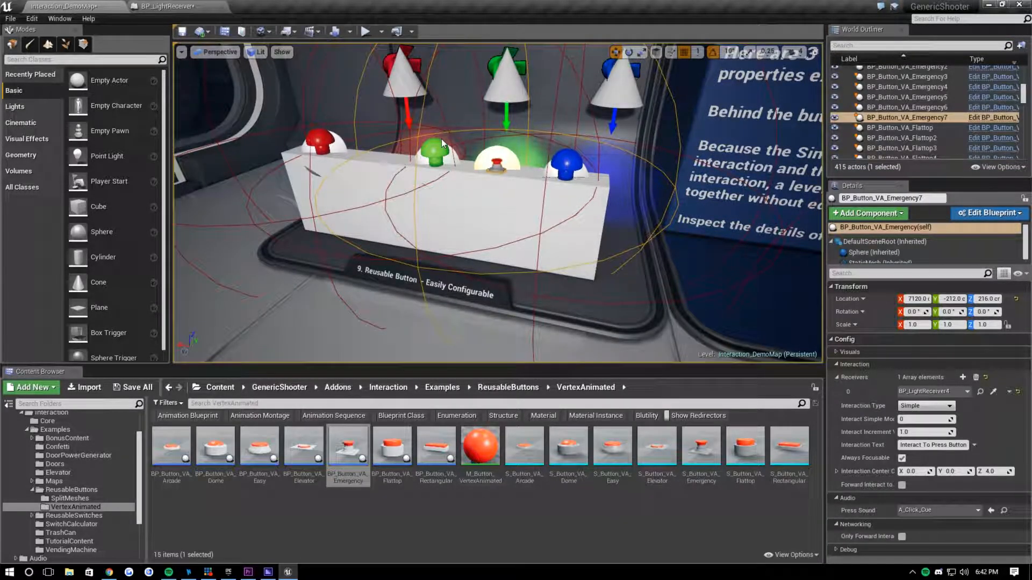
# Step: Go to the Entrance Door and compare the details of the double doors and the red button beside them, including its receiver
pyautogui.moveTo(442, 144); pyautogui.dragTo(223, 135, button='right')
pyautogui.press('w')
pyautogui.press('w')
pyautogui.press('w')
pyautogui.click(573, 267)
pyautogui.click(376, 215)
pyautogui.press('w')
pyautogui.moveTo(376, 215); pyautogui.dragTo(245, 213, button='right')
pyautogui.press('s')
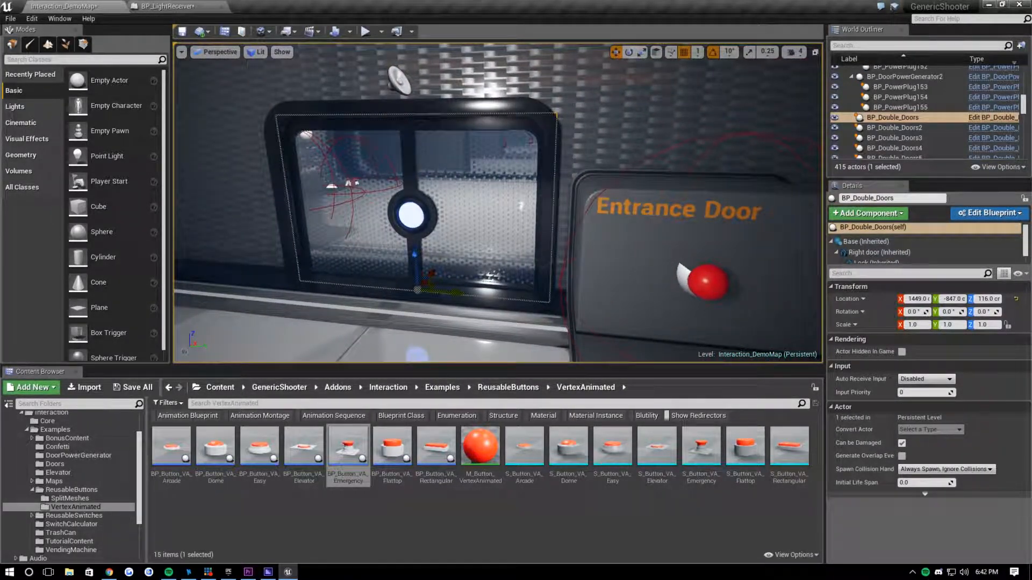
pyautogui.click(705, 281)
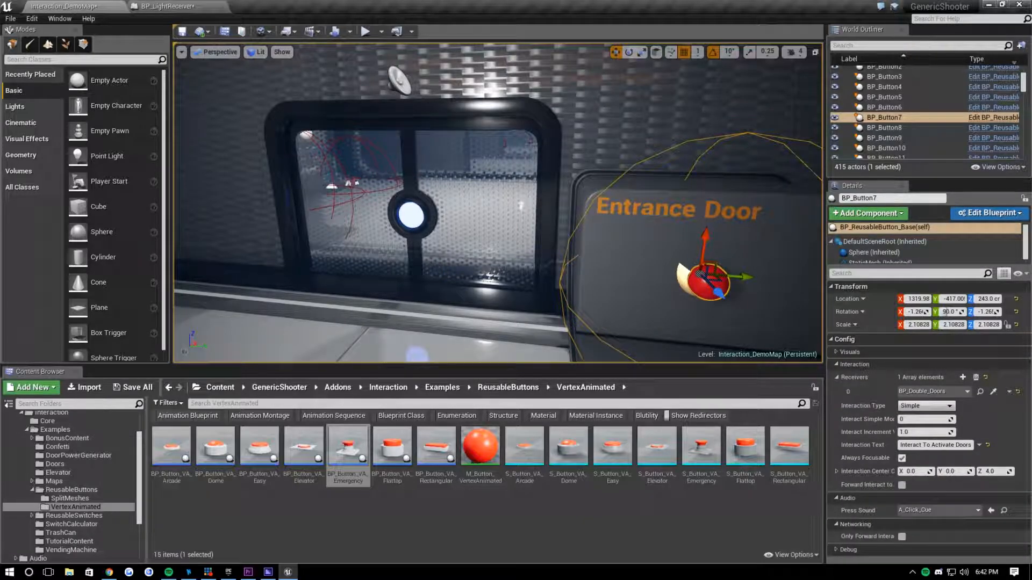
pyautogui.click(518, 202)
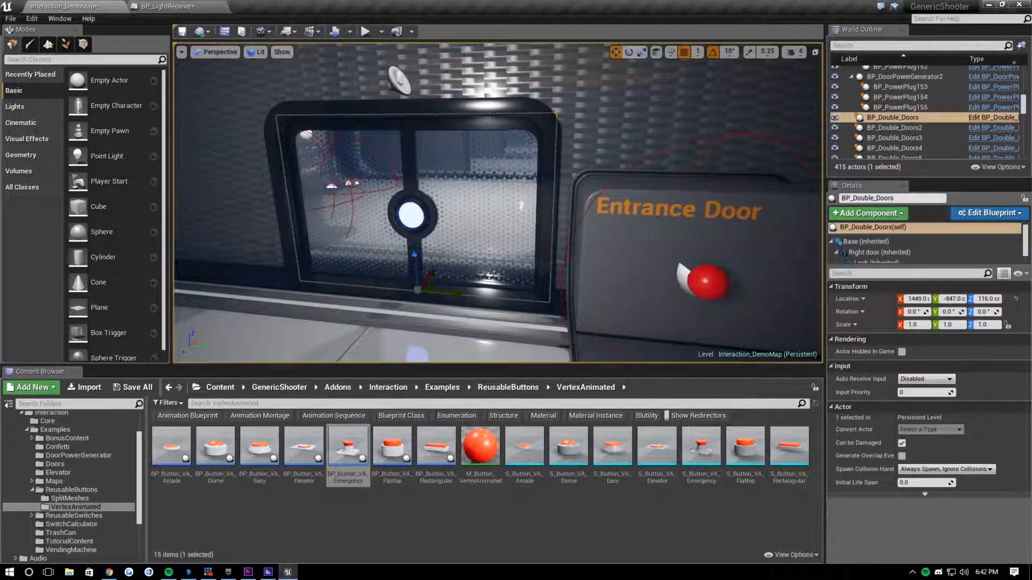
pyautogui.click(705, 280)
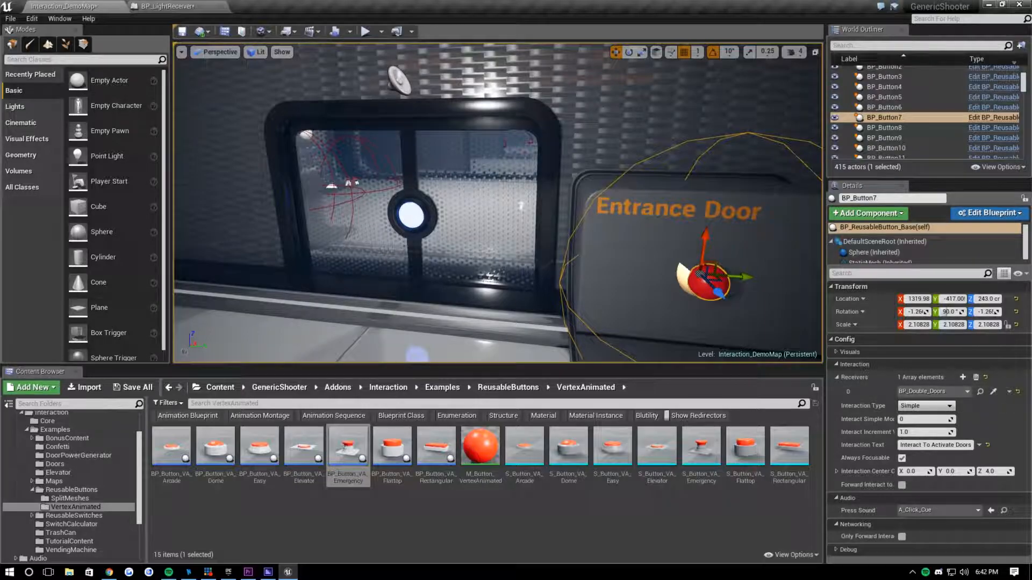
# Step: Open the BP_Double_Doors blueprint, examine how Event Interact Simple switches on the mode to open and close the doors, and return to Interaction_DemoMap
pyautogui.moveTo(591, 204); pyautogui.dragTo(577, 217, button='right')
pyautogui.press('w')
pyautogui.click(988, 114)
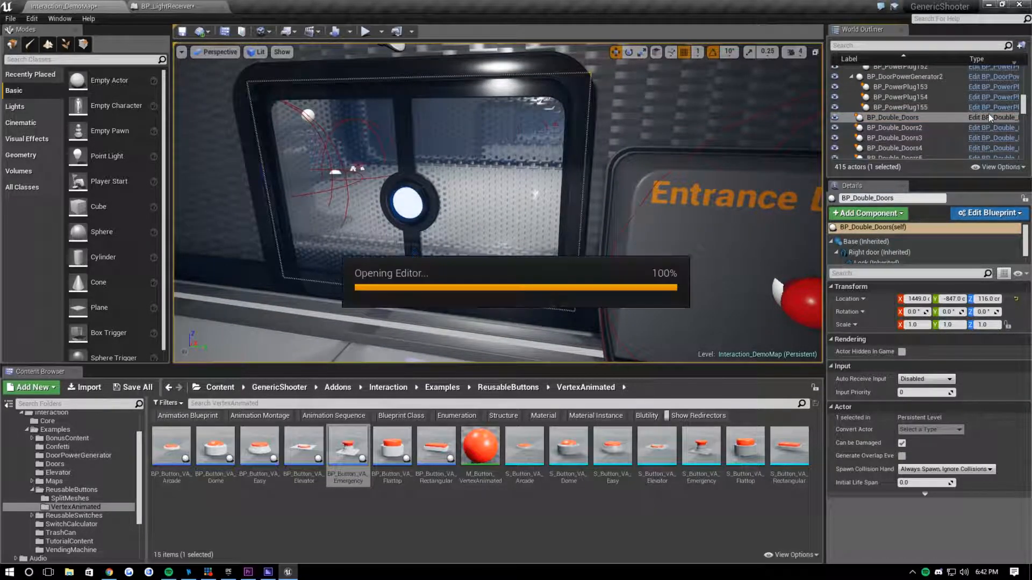
pyautogui.moveTo(312, 221); pyautogui.dragTo(436, 235, button='right')
pyautogui.scroll(-3, 422, 234)
pyautogui.scroll(4, 337, 240)
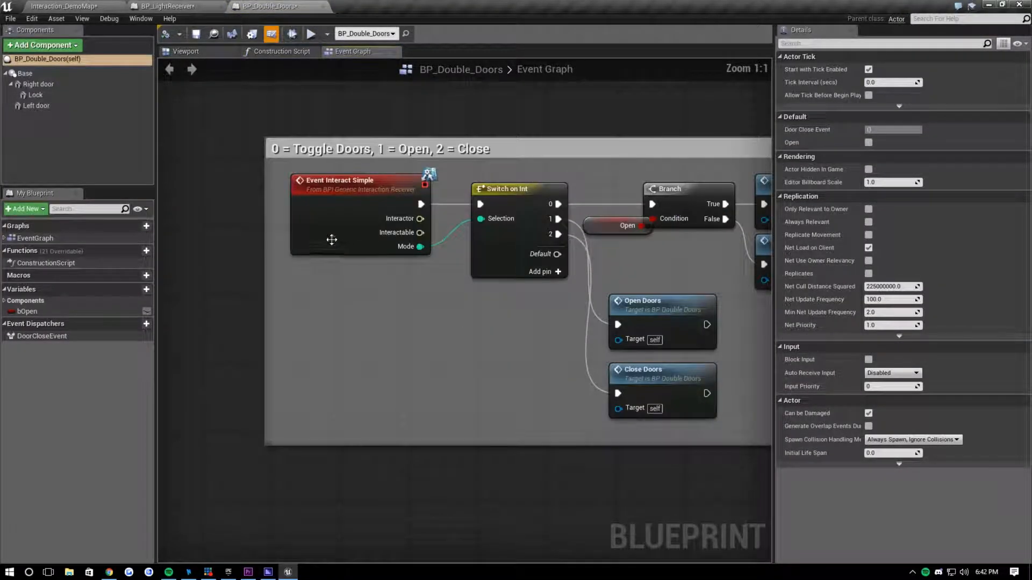
pyautogui.moveTo(274, 172); pyautogui.dragTo(450, 281)
pyautogui.moveTo(467, 284); pyautogui.dragTo(347, 281, button='right')
pyautogui.scroll(-1, 358, 262)
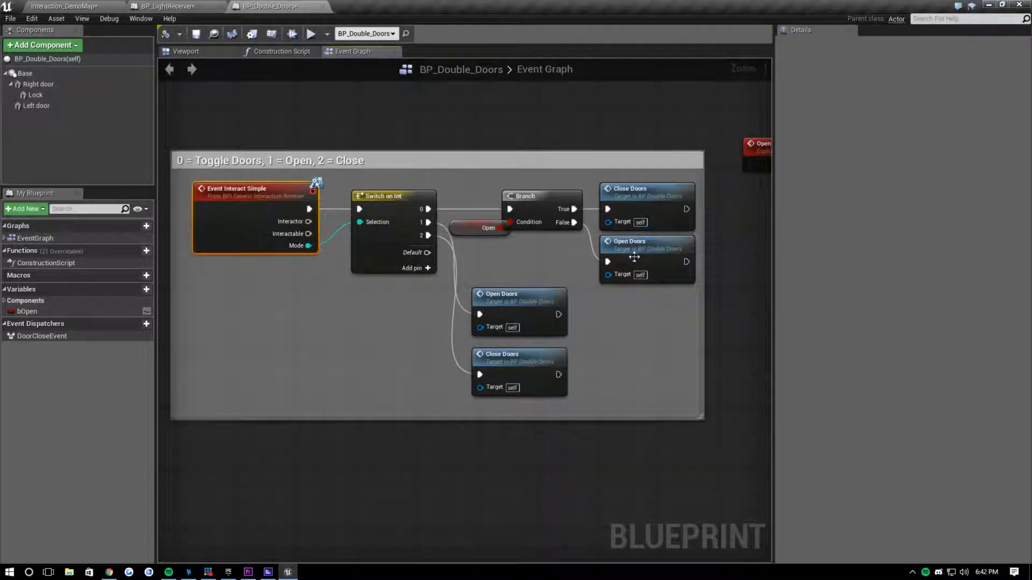
pyautogui.moveTo(378, 323); pyautogui.dragTo(400, 325, button='right')
pyautogui.click(344, 344)
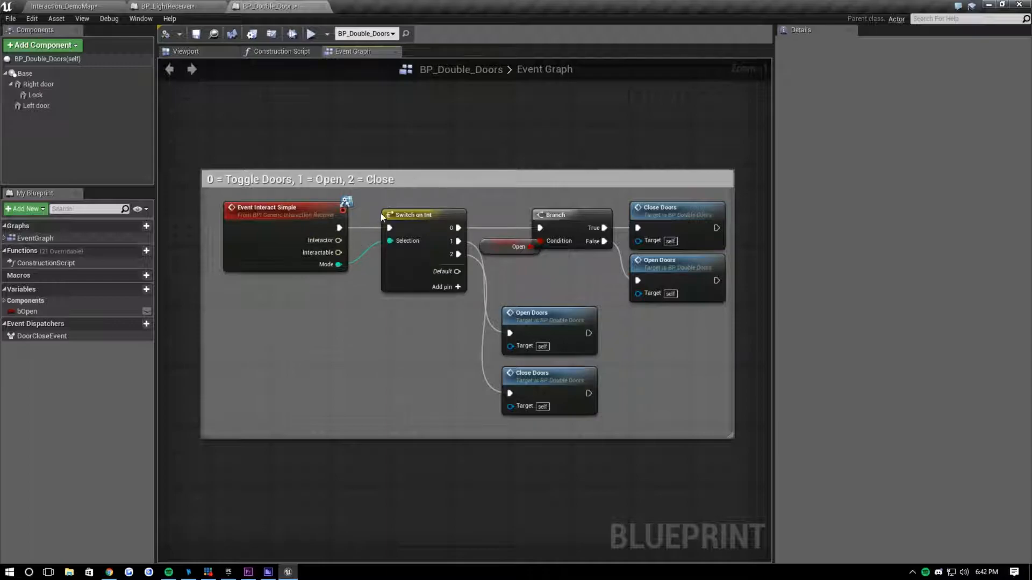
pyautogui.moveTo(380, 201); pyautogui.dragTo(659, 403)
pyautogui.click(342, 279)
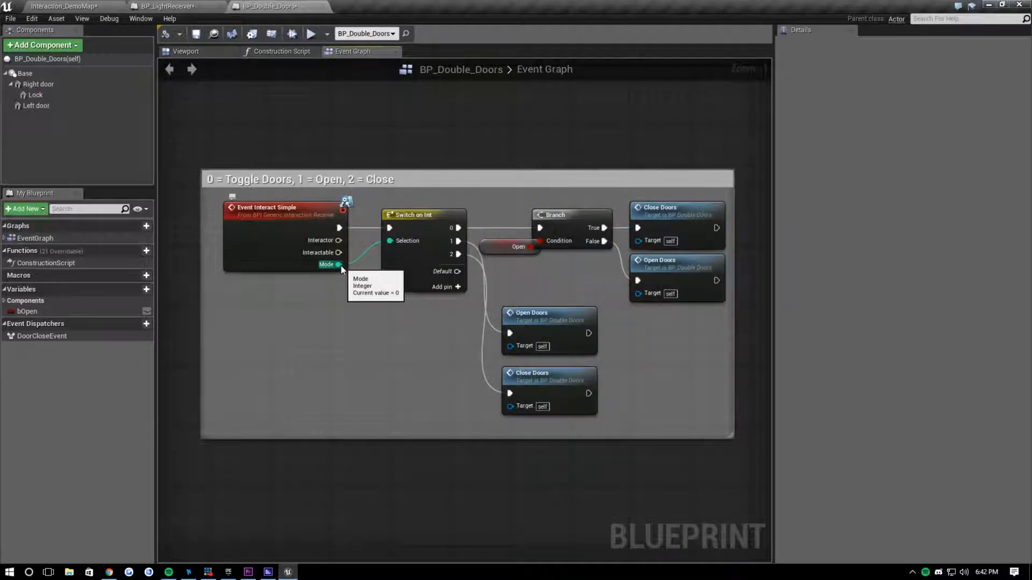
pyautogui.scroll(1, 340, 266)
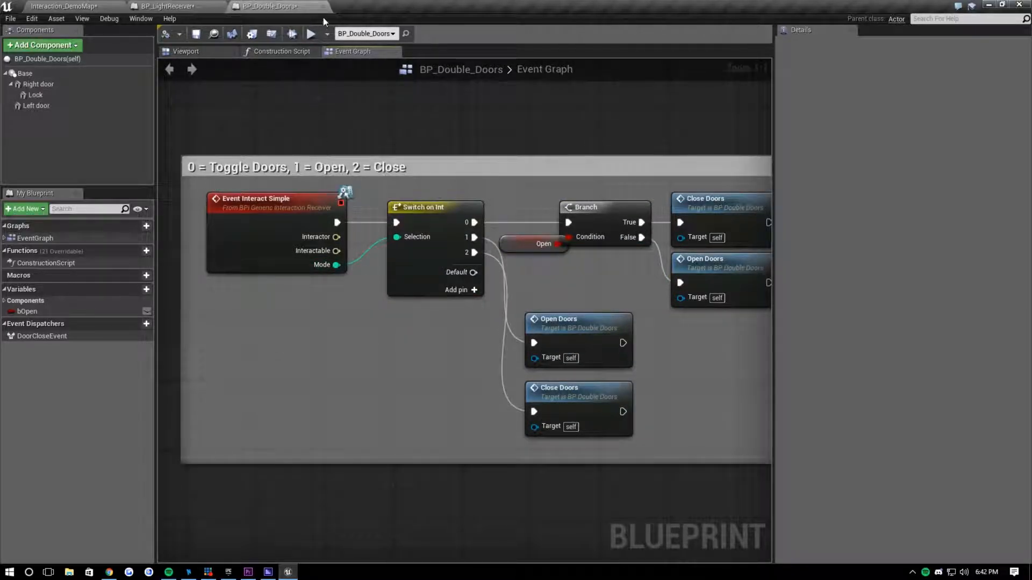
pyautogui.click(199, 6)
pyautogui.click(268, 6)
pyautogui.click(63, 6)
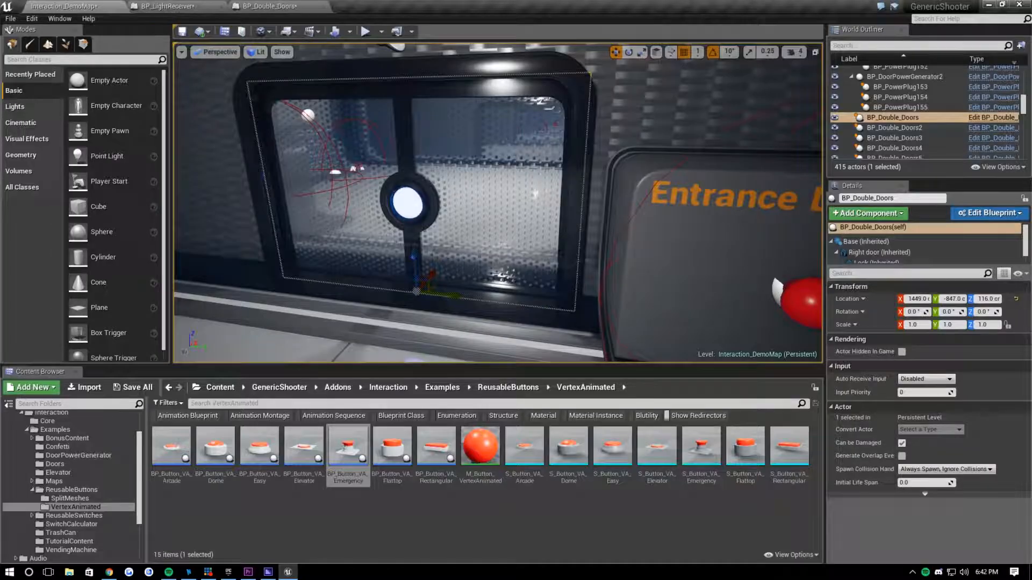
# Step: Return to the Reusable Button display and delete the emergency button from the counter
pyautogui.press('w')
pyautogui.moveTo(498, 202); pyautogui.dragTo(338, 220, button='right')
pyautogui.click(448, 249)
pyautogui.press('Delete')
pyautogui.moveTo(446, 247); pyautogui.dragTo(425, 246, button='right')
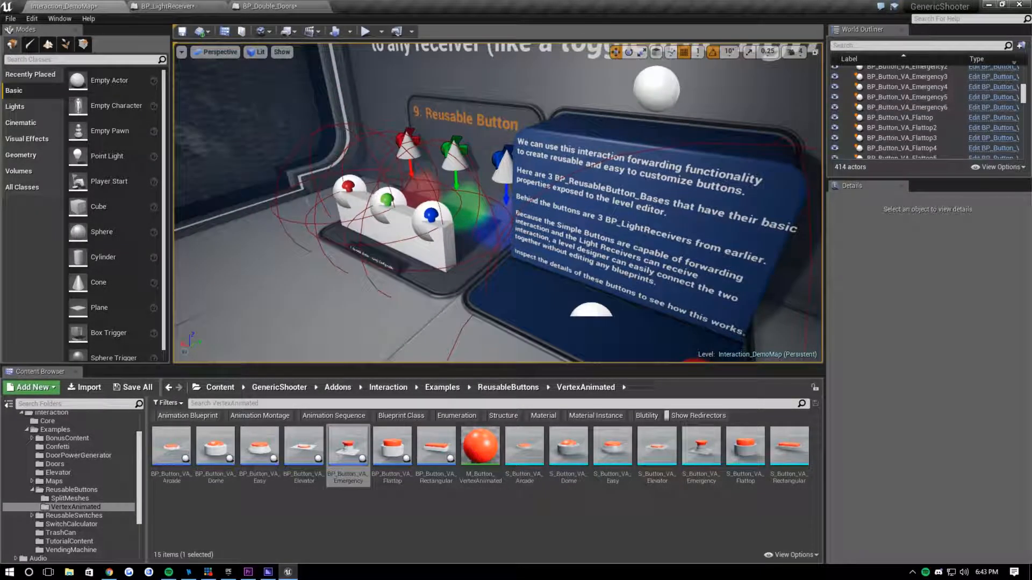